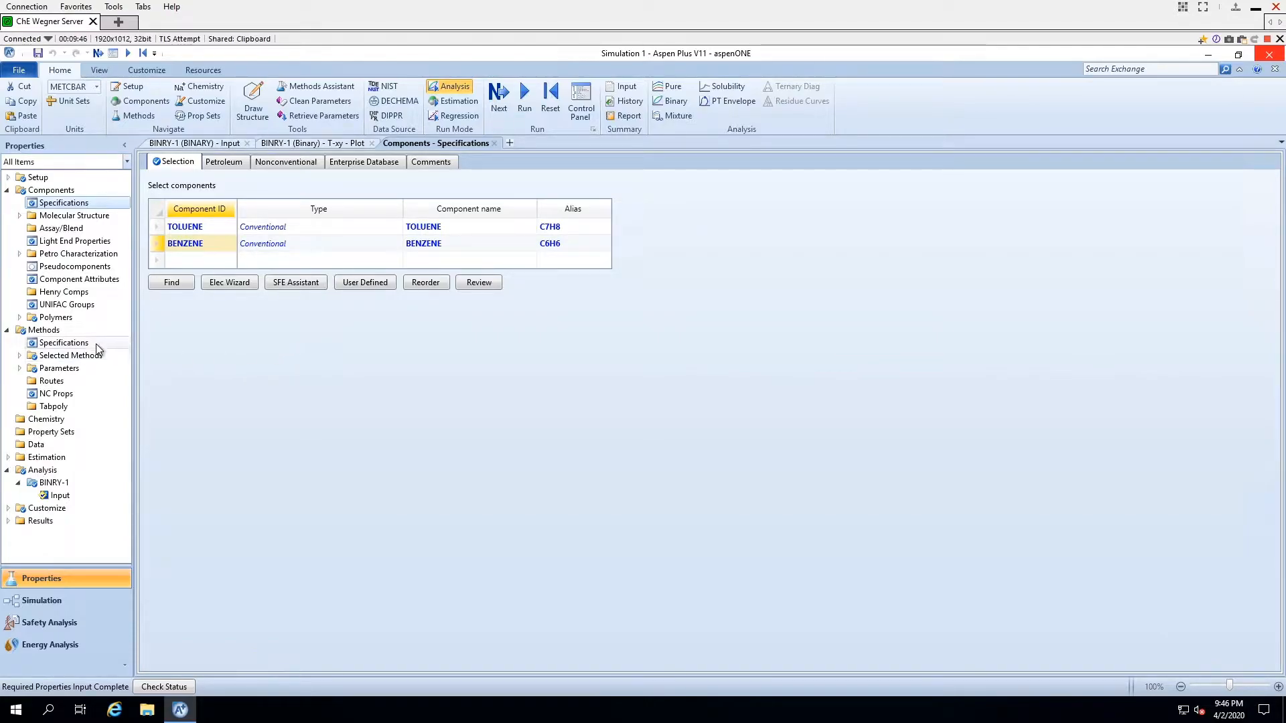
Review the property method specifications and the FEED stream's input conditions
left_click(64, 343)
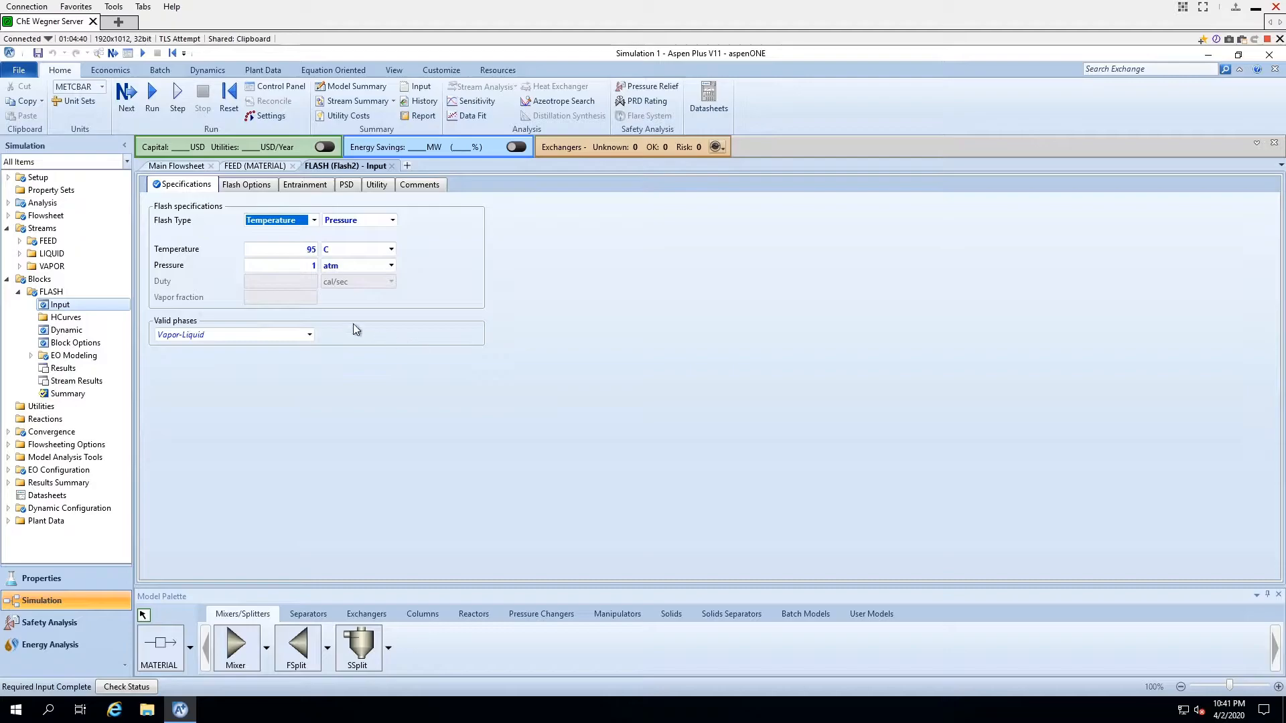
left_click(83, 239)
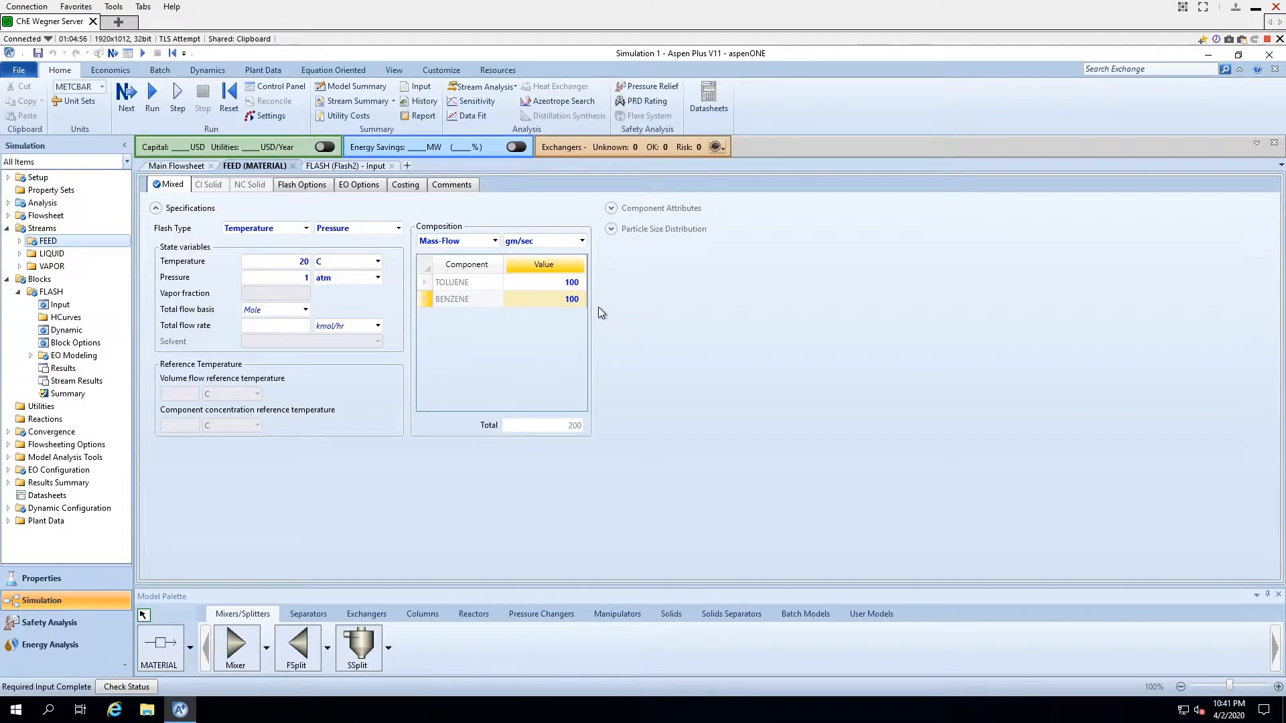
Run the flash simulation and open the stream results in the results summary
left_click(152, 108)
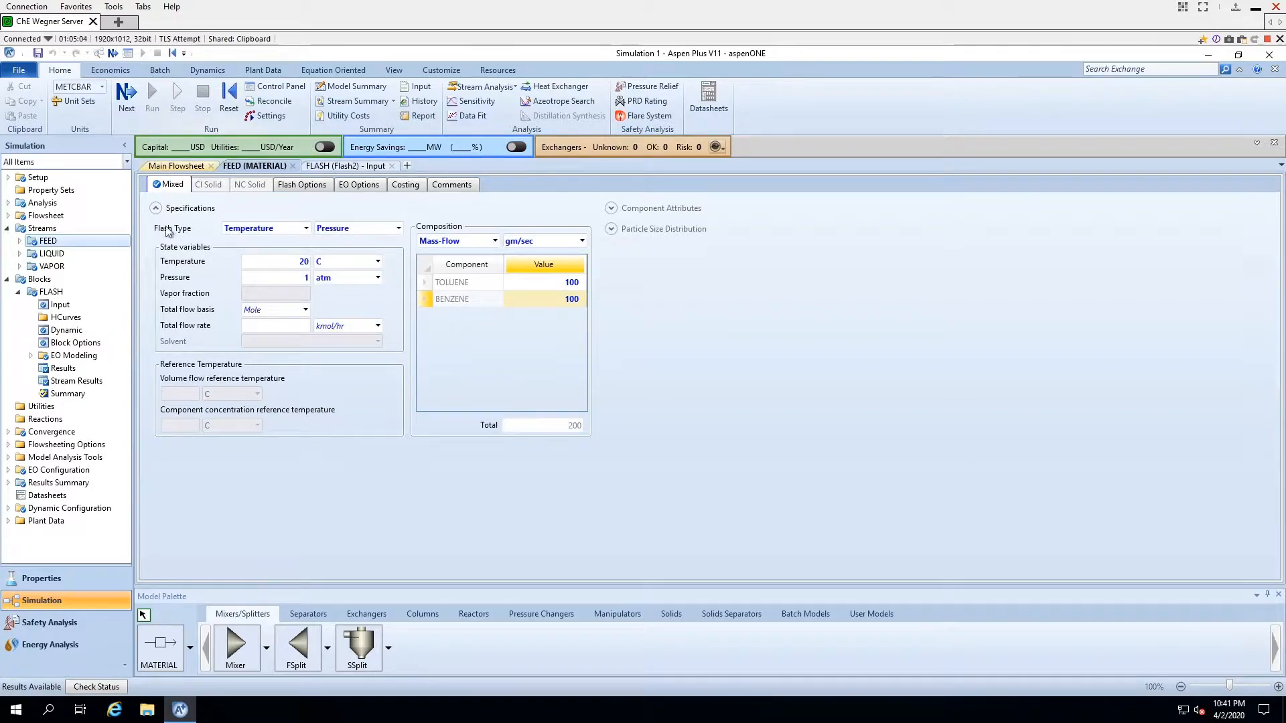
left_click(8, 483)
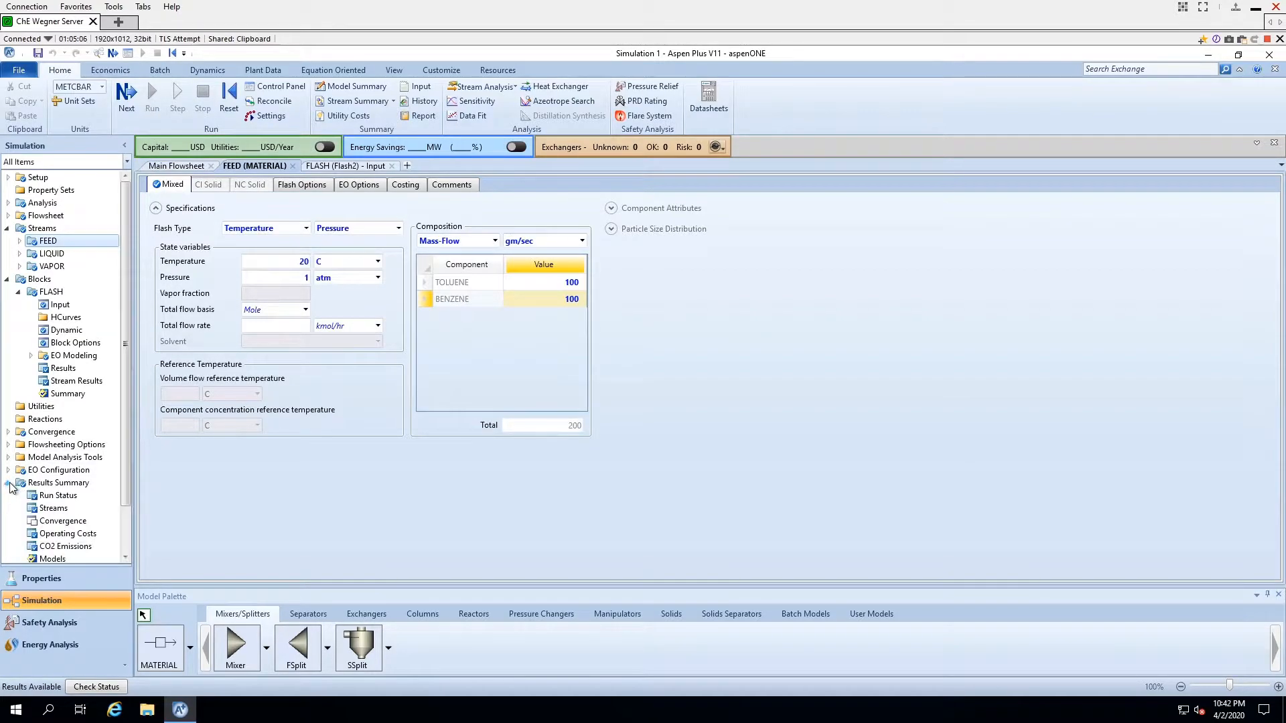
left_click(59, 509)
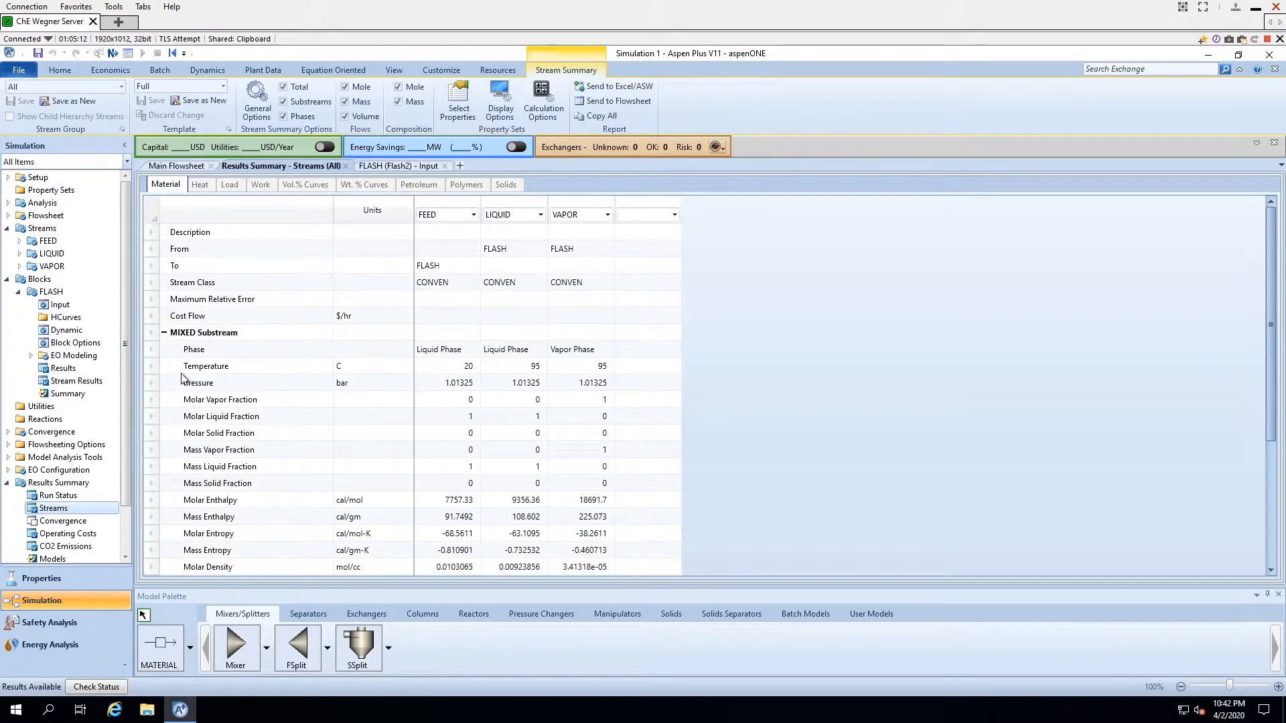
Expand the Mass Flows by component in the stream results and set their units to gm/sec
scroll(241, 375, "down", 3)
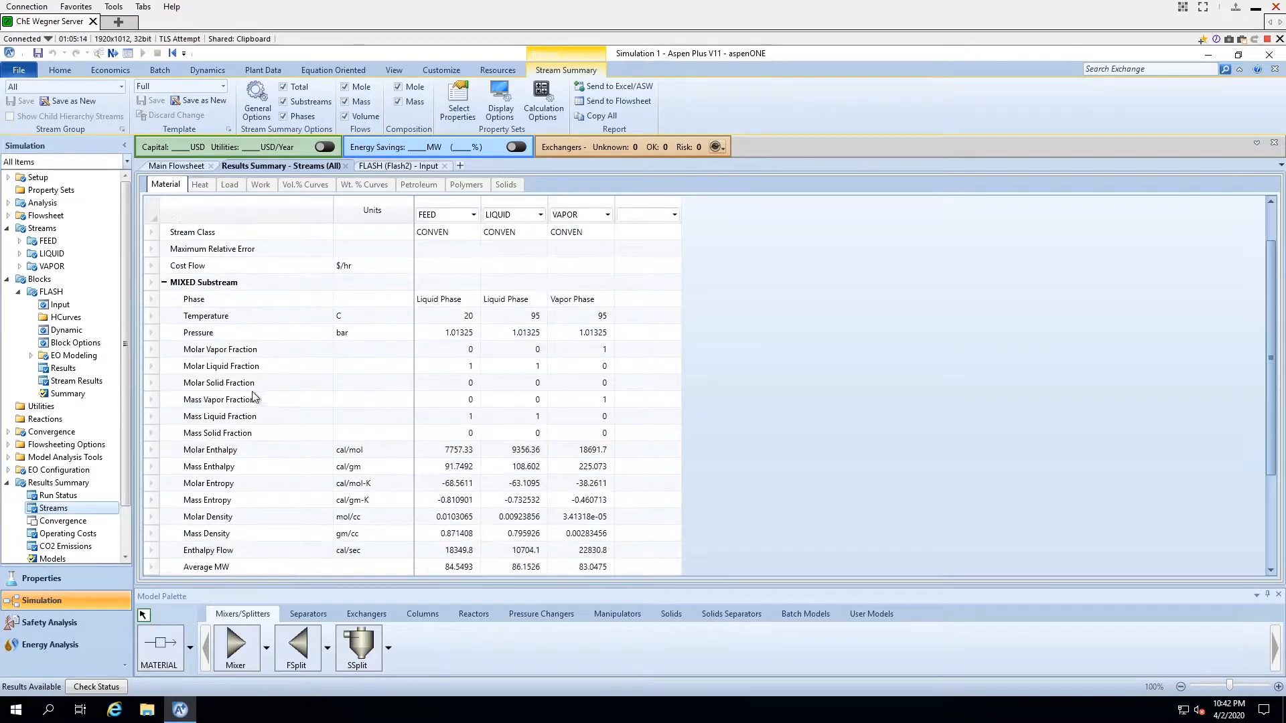
scroll(247, 442, "down", 1)
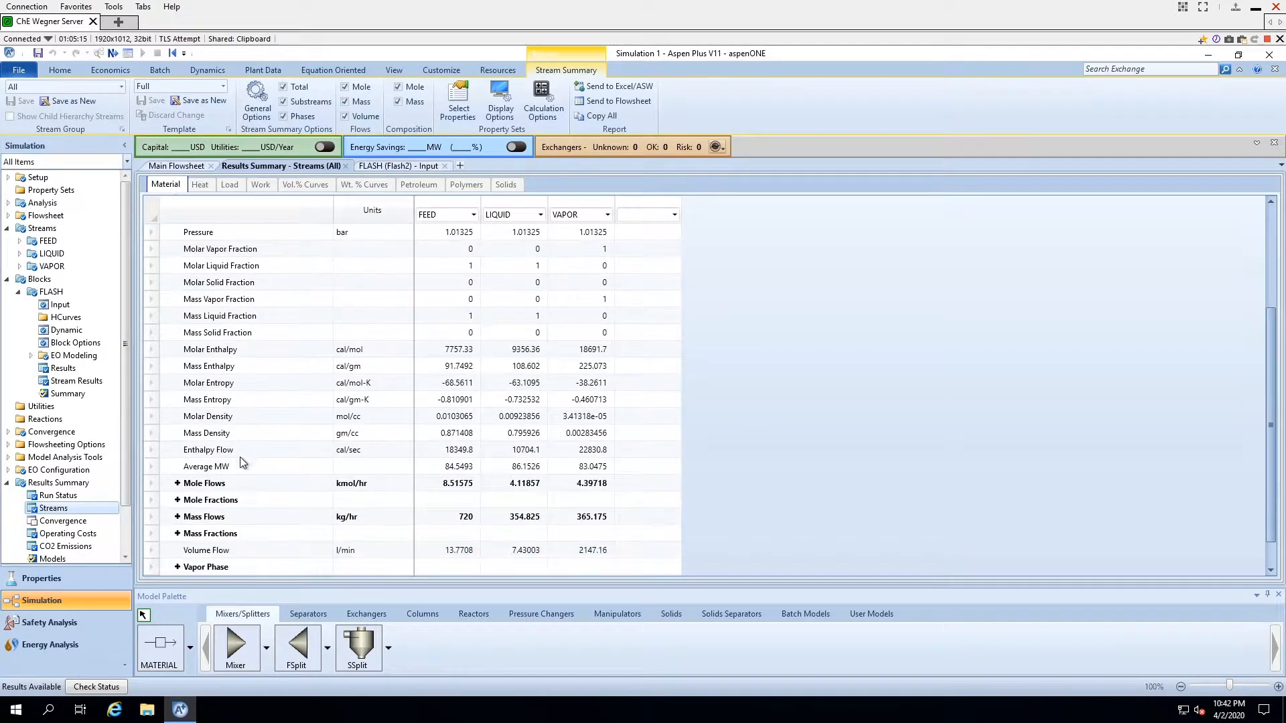
left_click(177, 517)
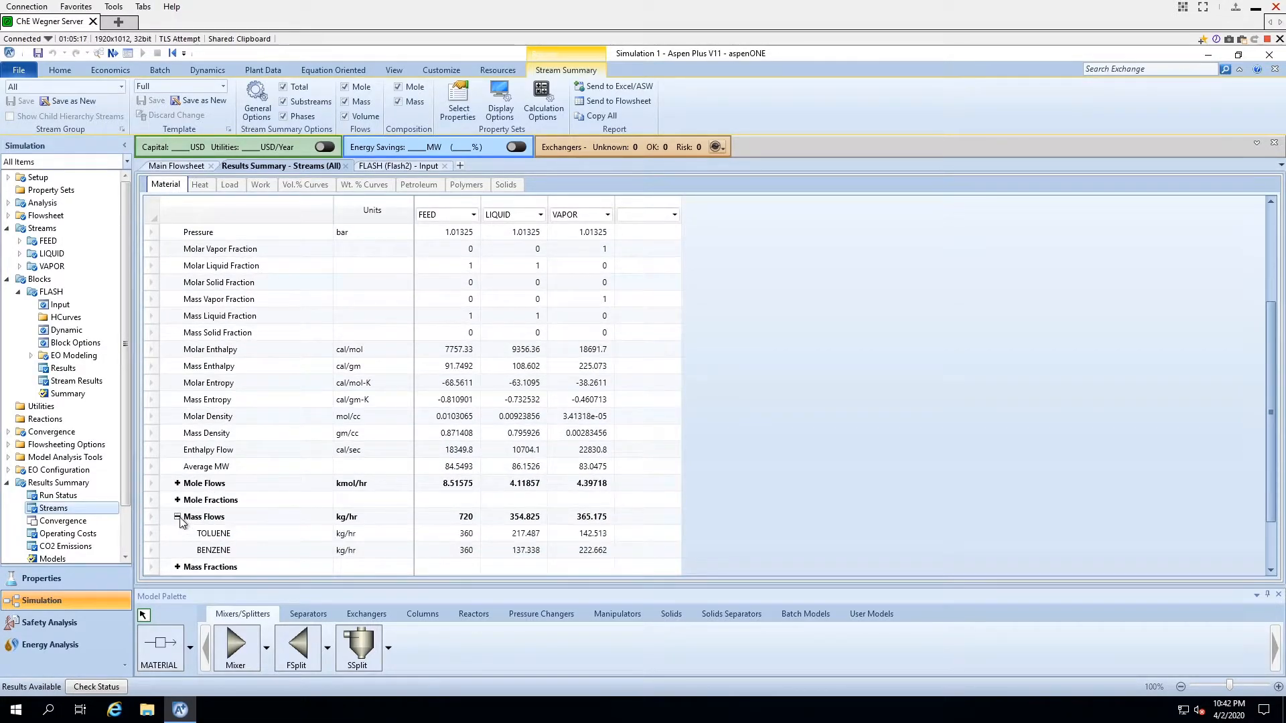
left_click(375, 517)
left_click(375, 516)
left_click_drag(407, 553, 408, 545)
scroll(360, 586, "up", 1)
left_click(357, 594)
scroll(460, 532, "down", 2)
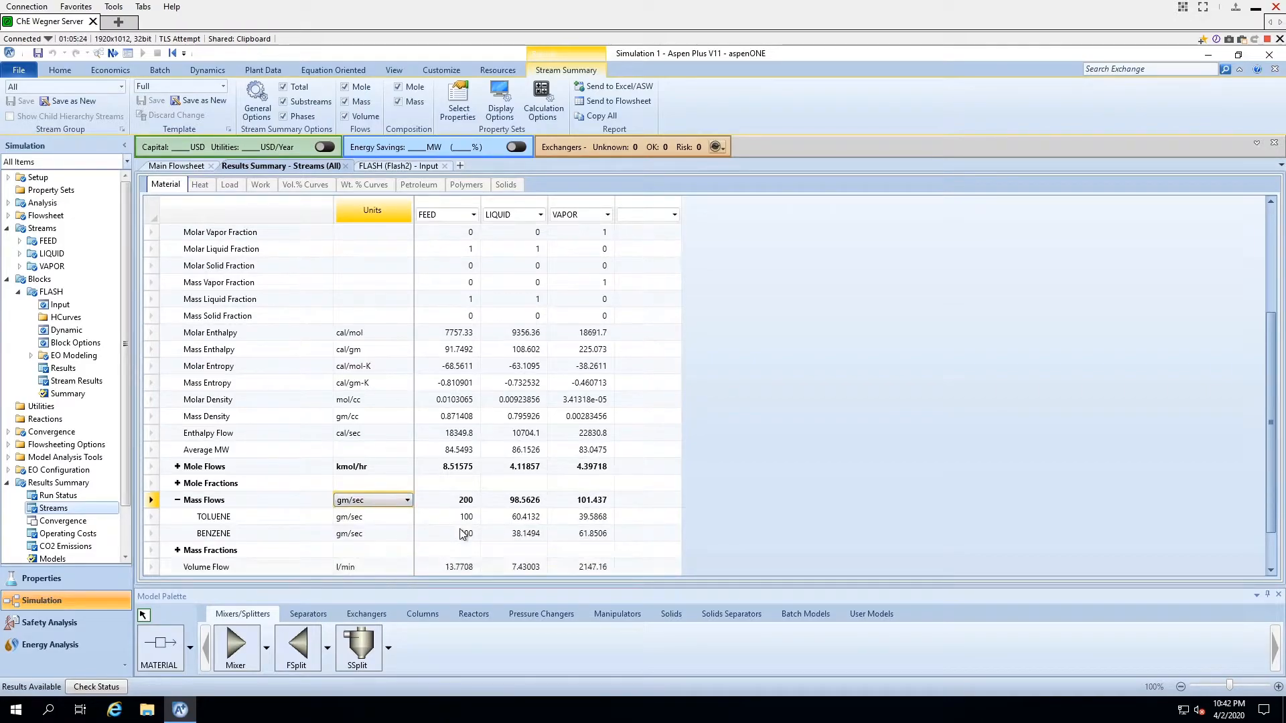
scroll(460, 530, "down", 1)
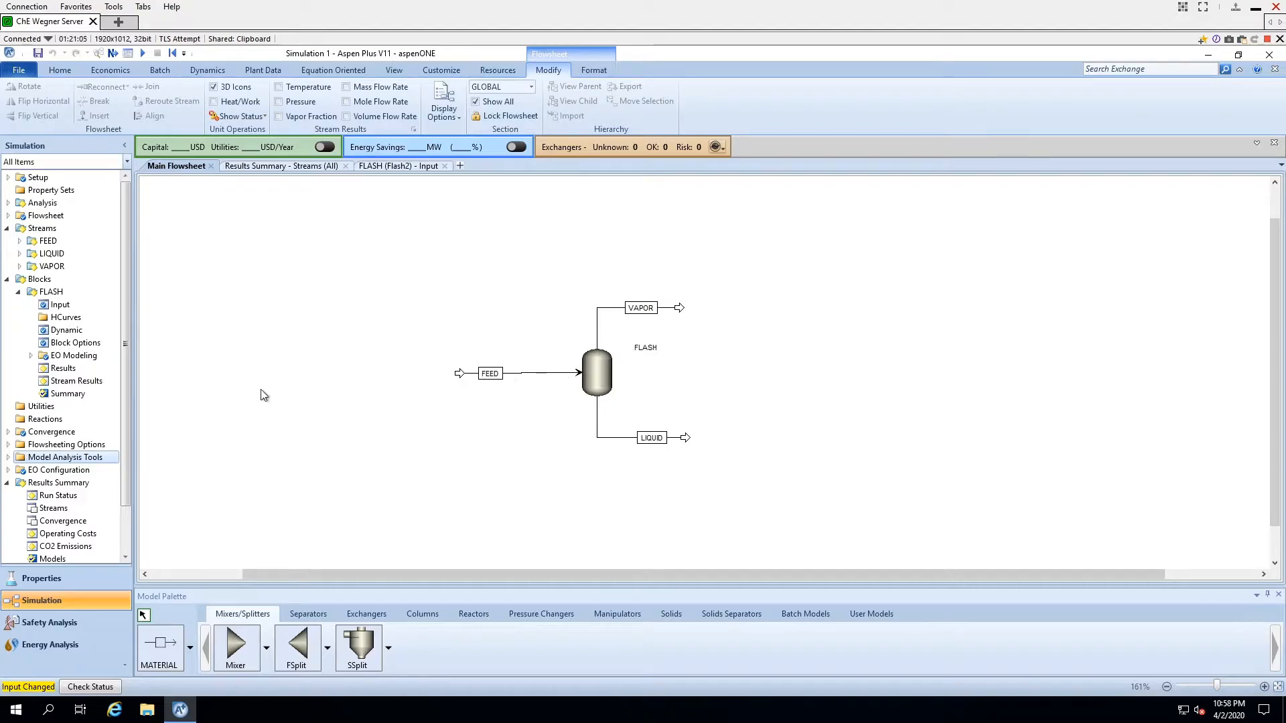
Create a new sensitivity analysis with the ID S-1 under the model analysis tools
left_click(8, 458)
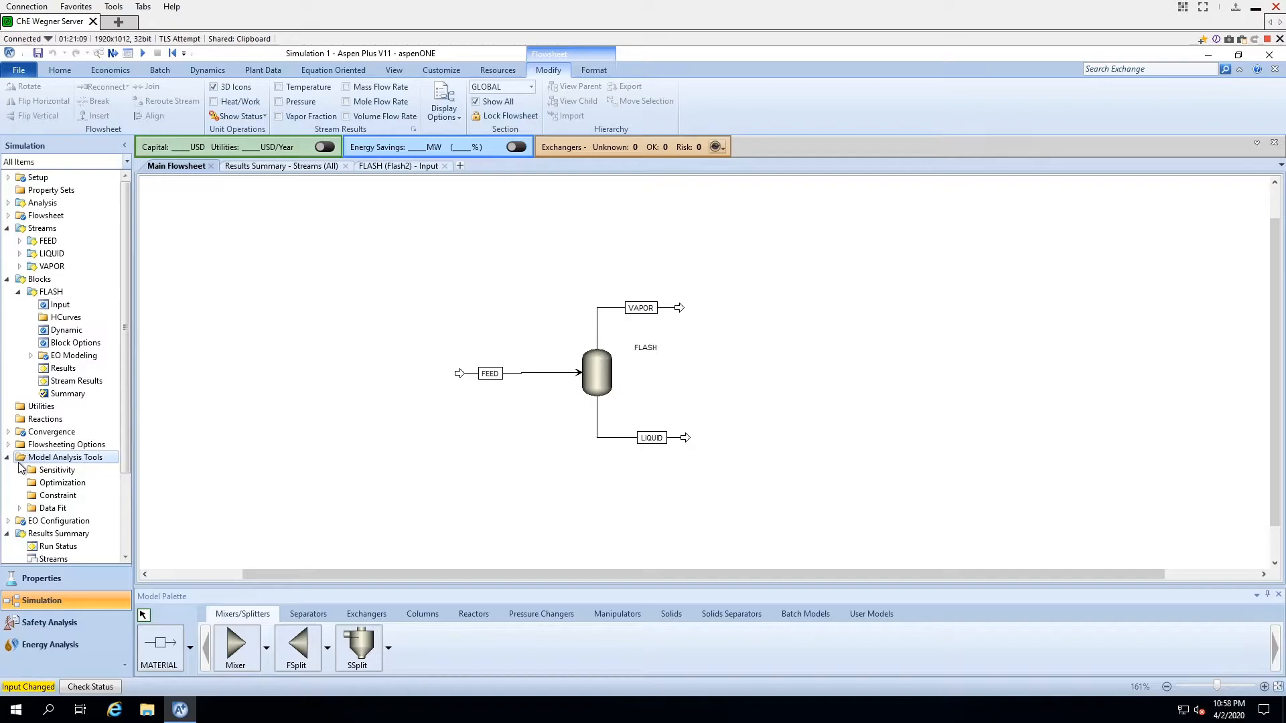
left_click(32, 474)
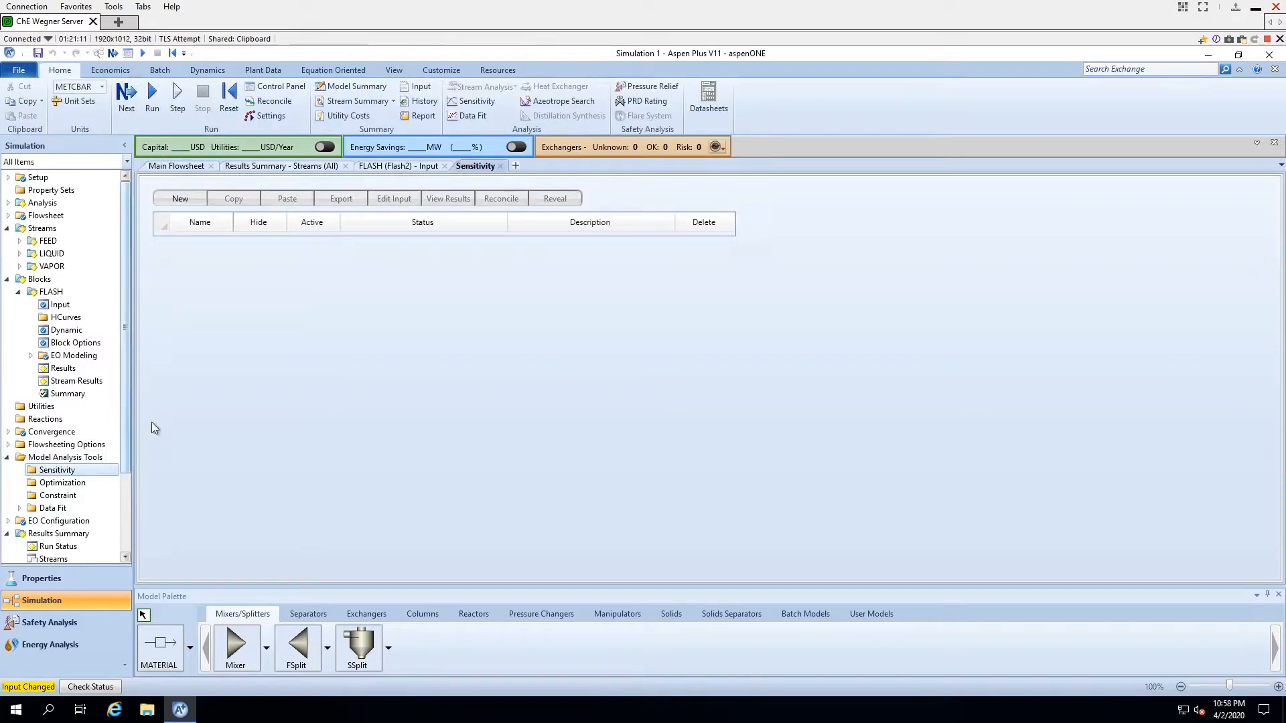
left_click(178, 201)
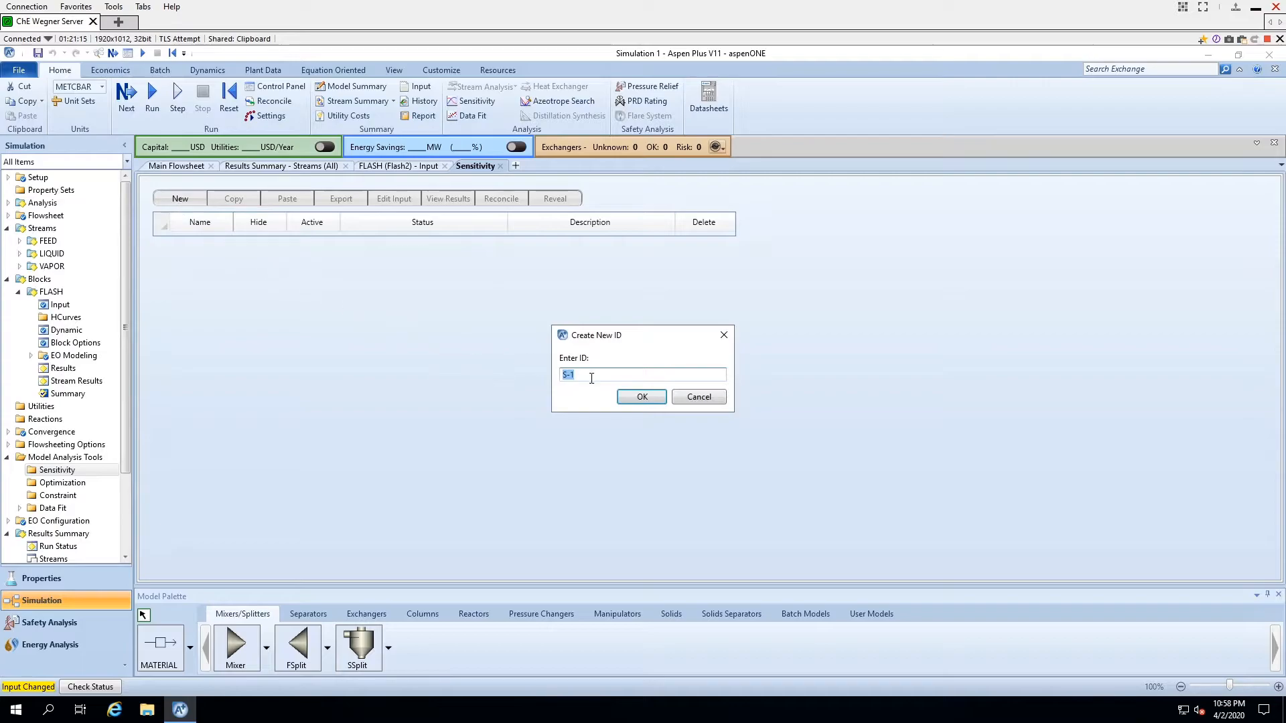
left_click(642, 398)
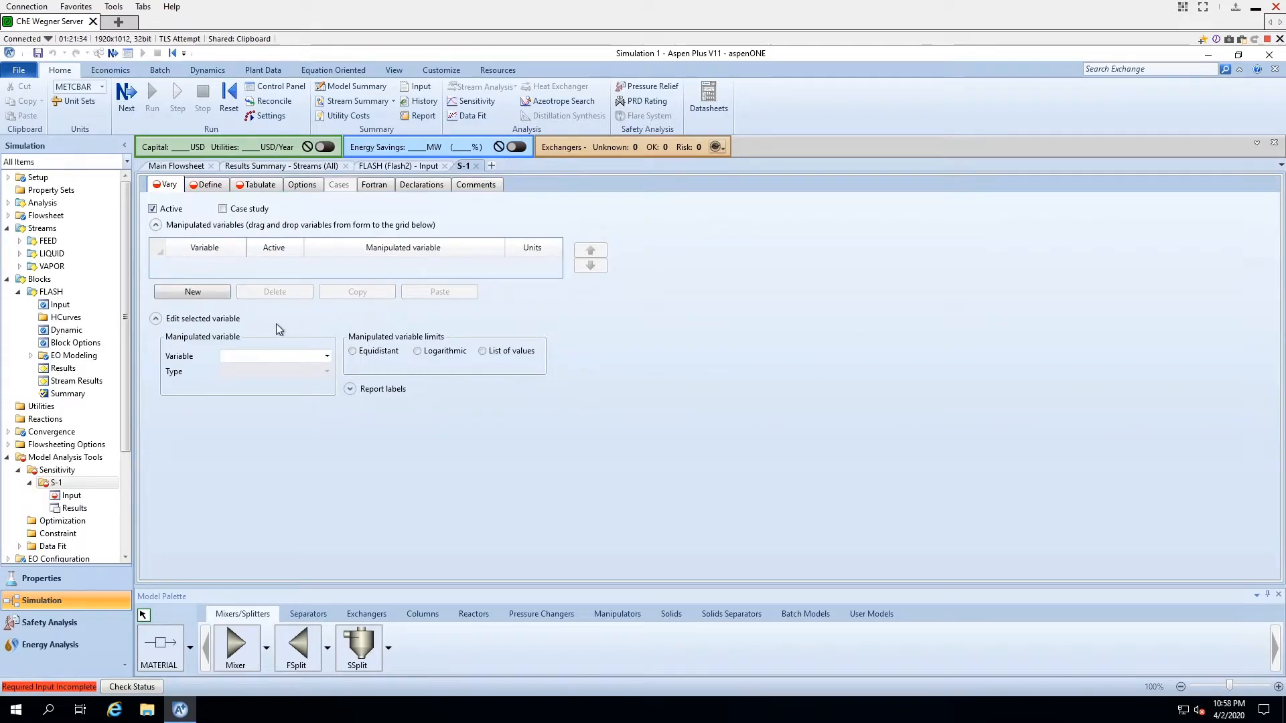
Add manipulated variable 1 to S-1 with type Block-Var and assign it to the FLASH block
left_click(218, 295)
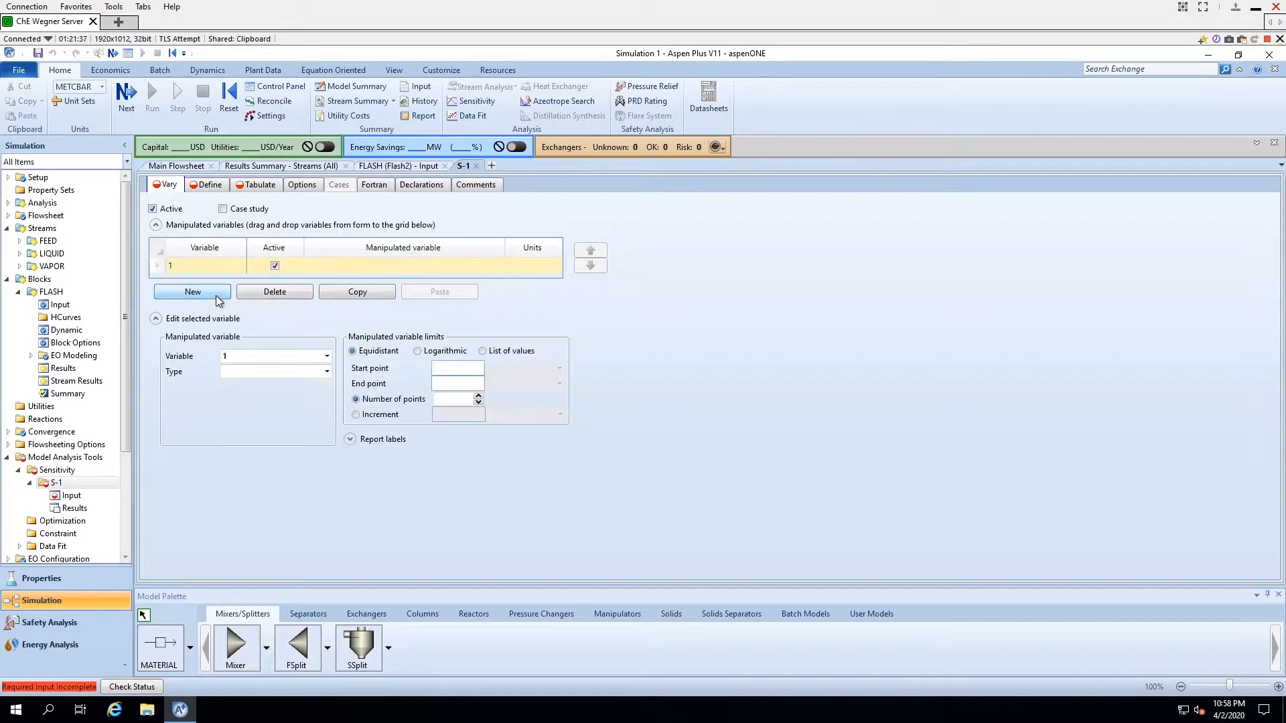
left_click(326, 373)
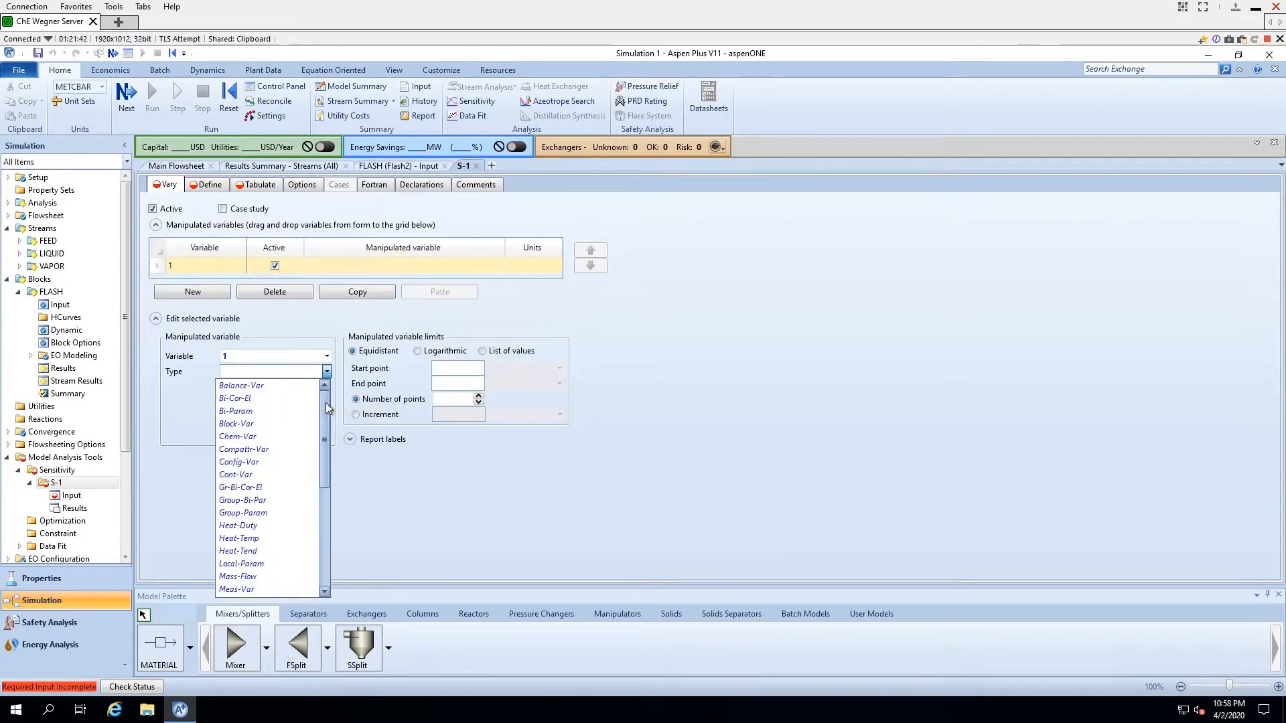
left_click(272, 423)
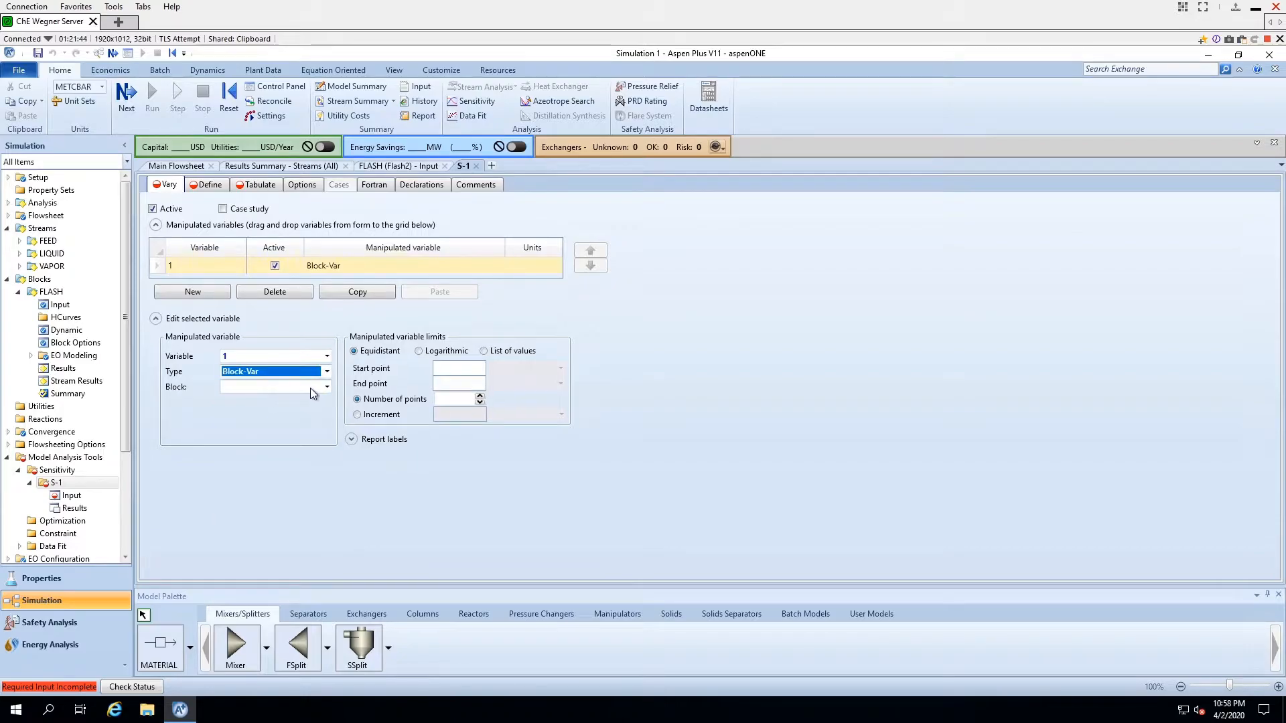
left_click(327, 389)
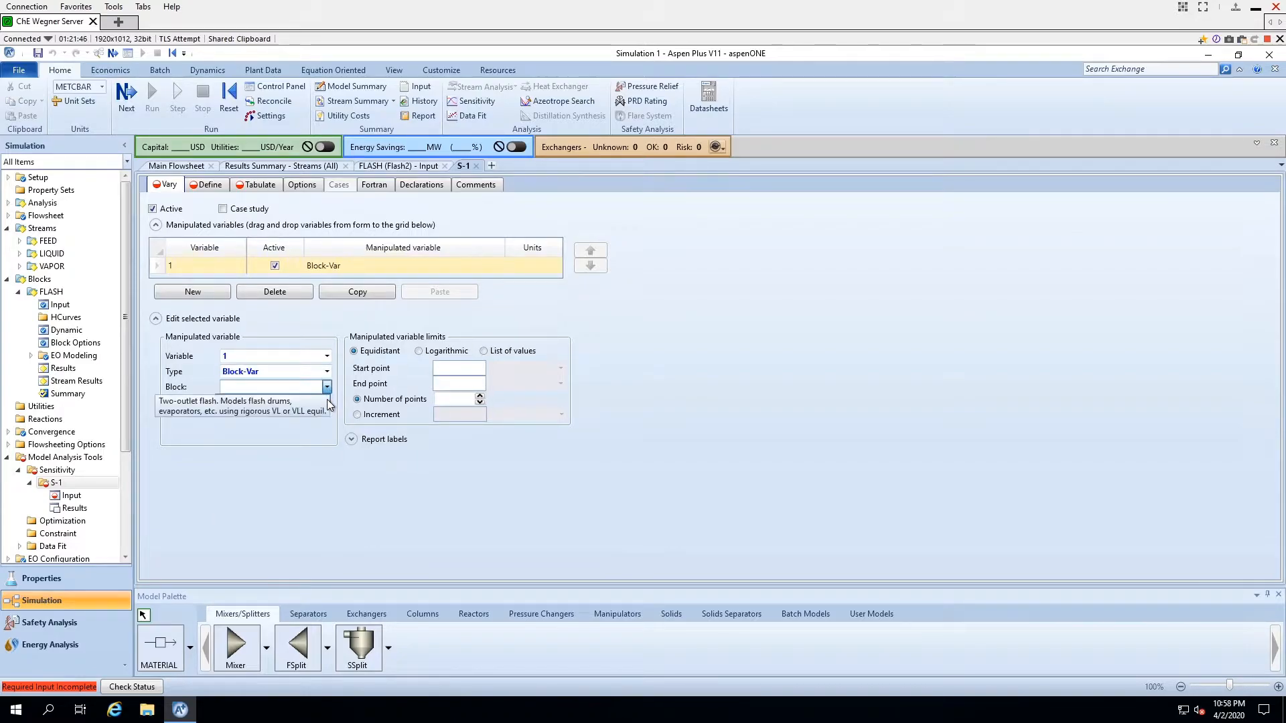
left_click(327, 399)
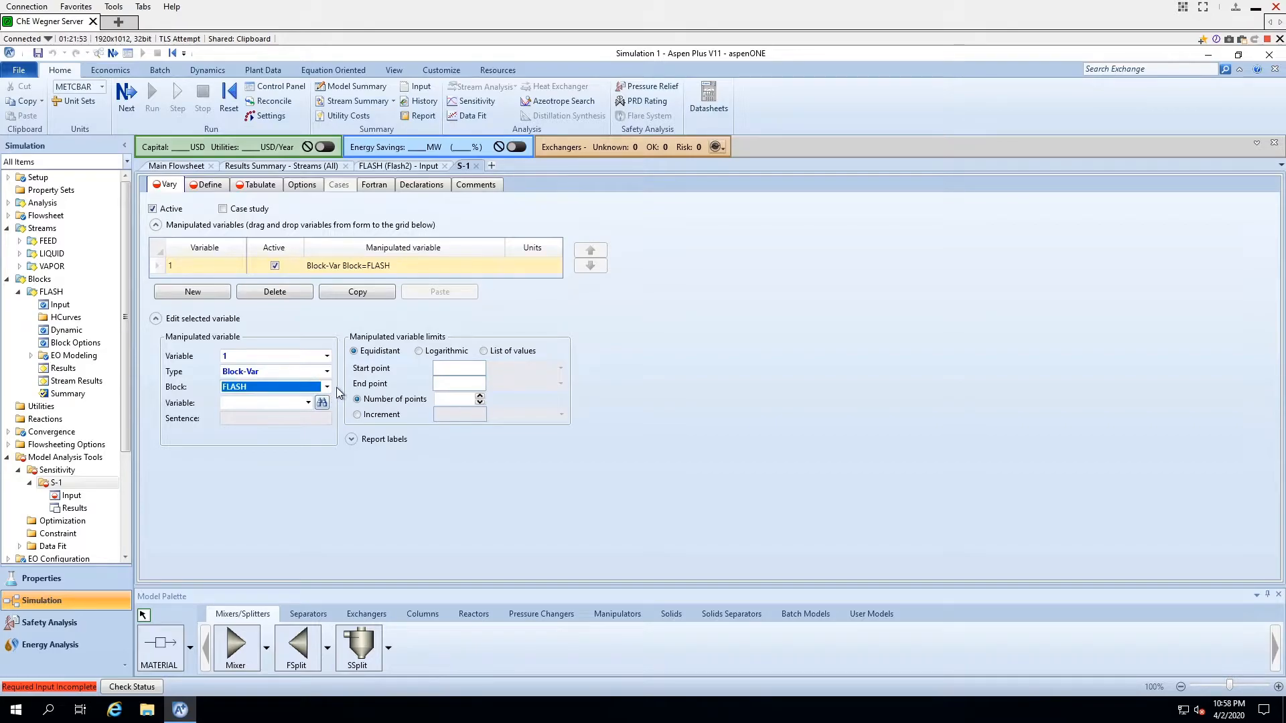
Choose the FLASH block's PRES as the manipulated variable and set its units to atm
left_click(308, 403)
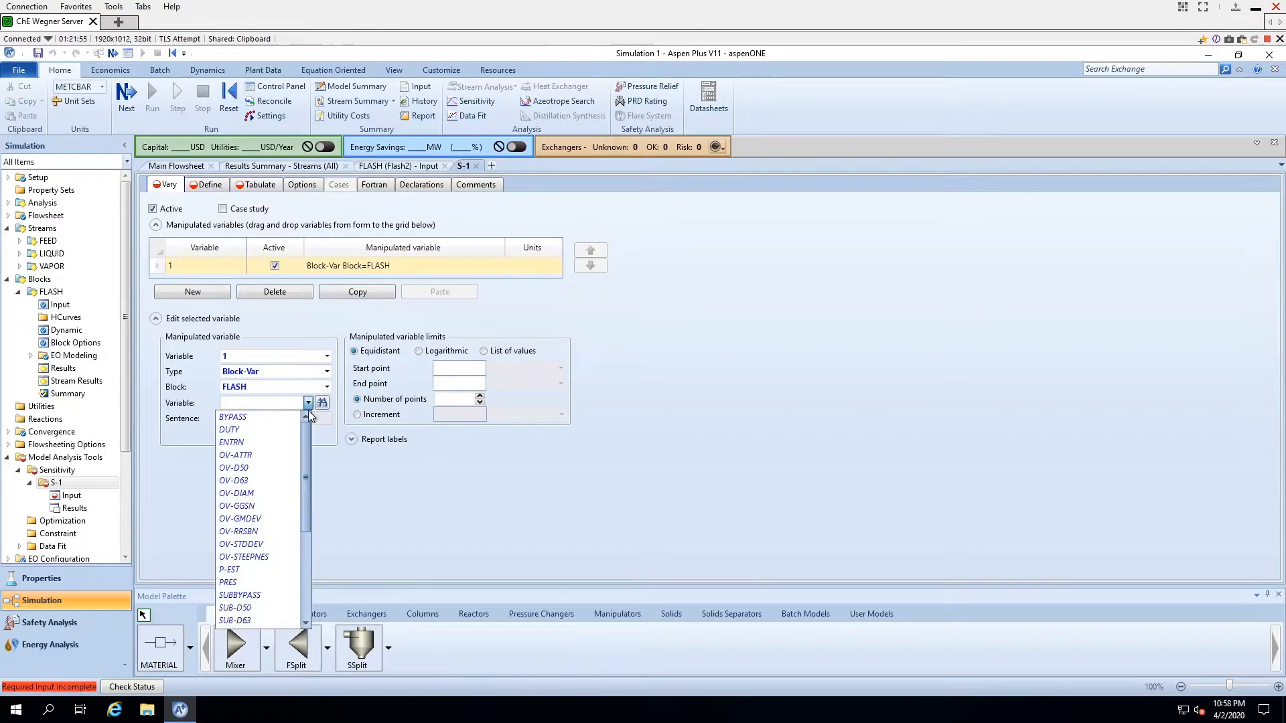
left_click_drag(307, 432, 307, 460)
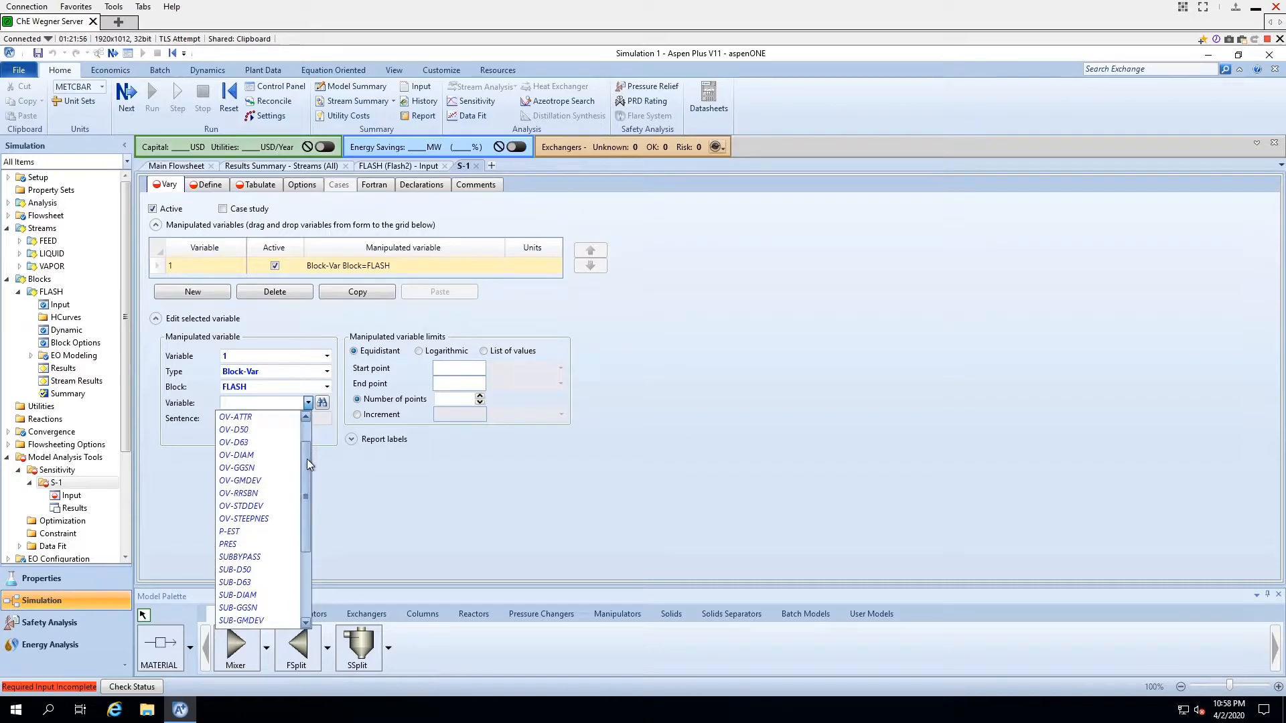
left_click(268, 543)
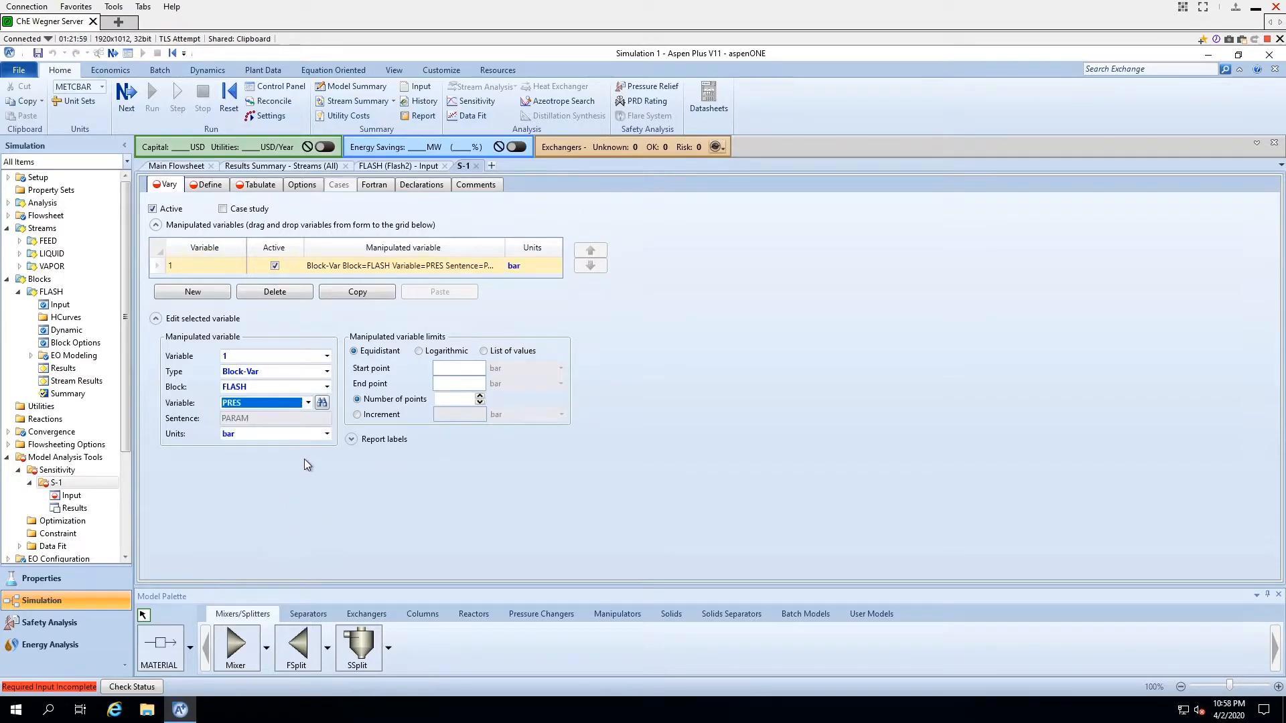
left_click(324, 435)
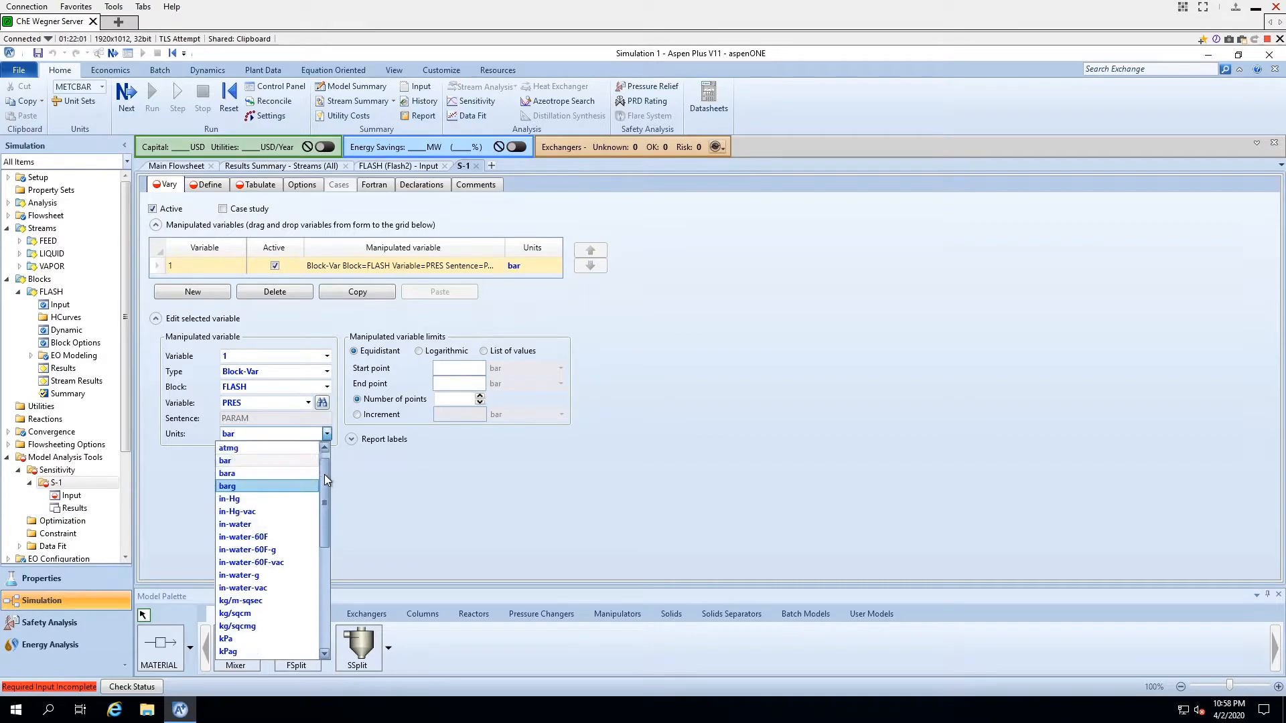
left_click(293, 448)
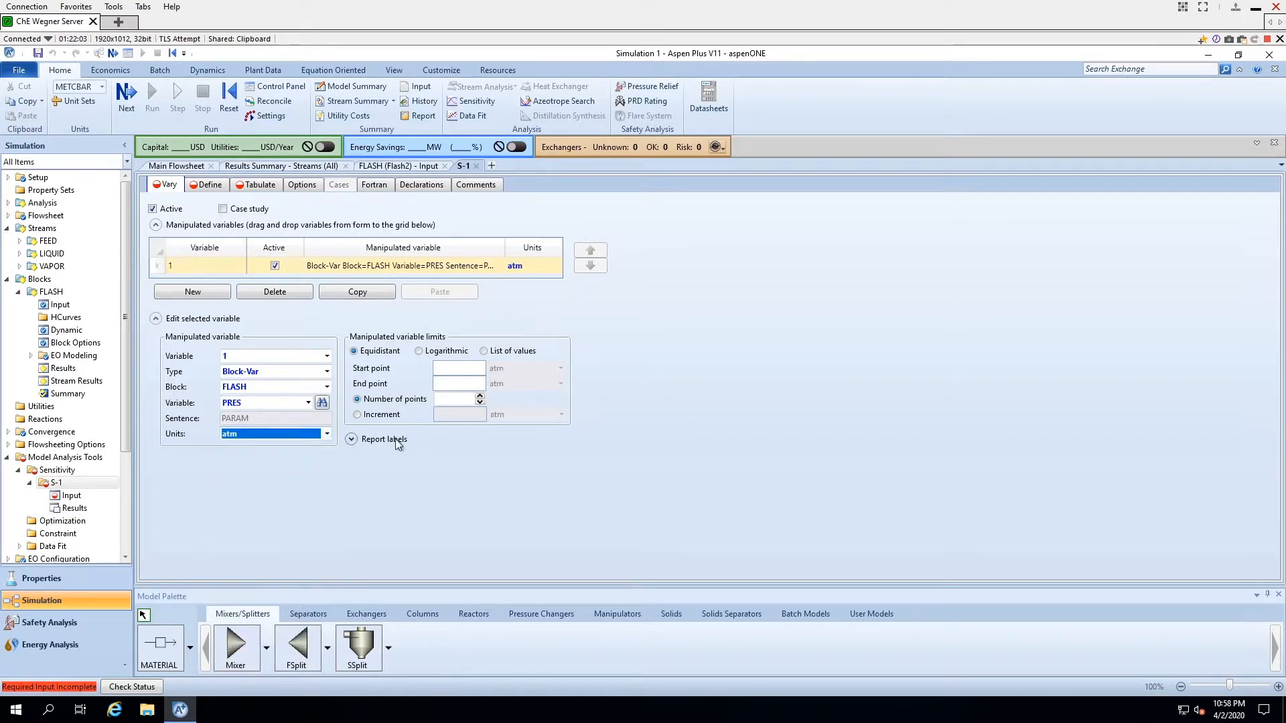
Vary the flash pressure equidistantly from 0.9 to 1.1 atm with an increment of 0.05 atm
left_click(463, 367)
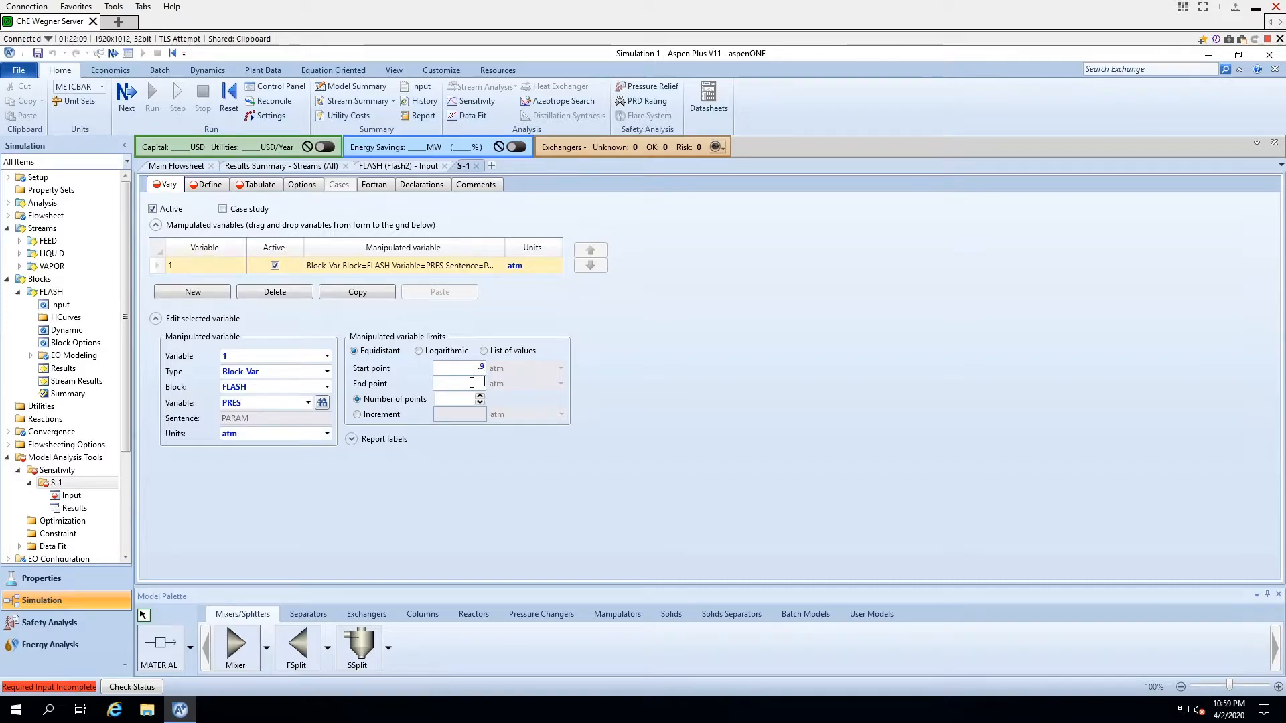
type("1.1")
left_click(415, 414)
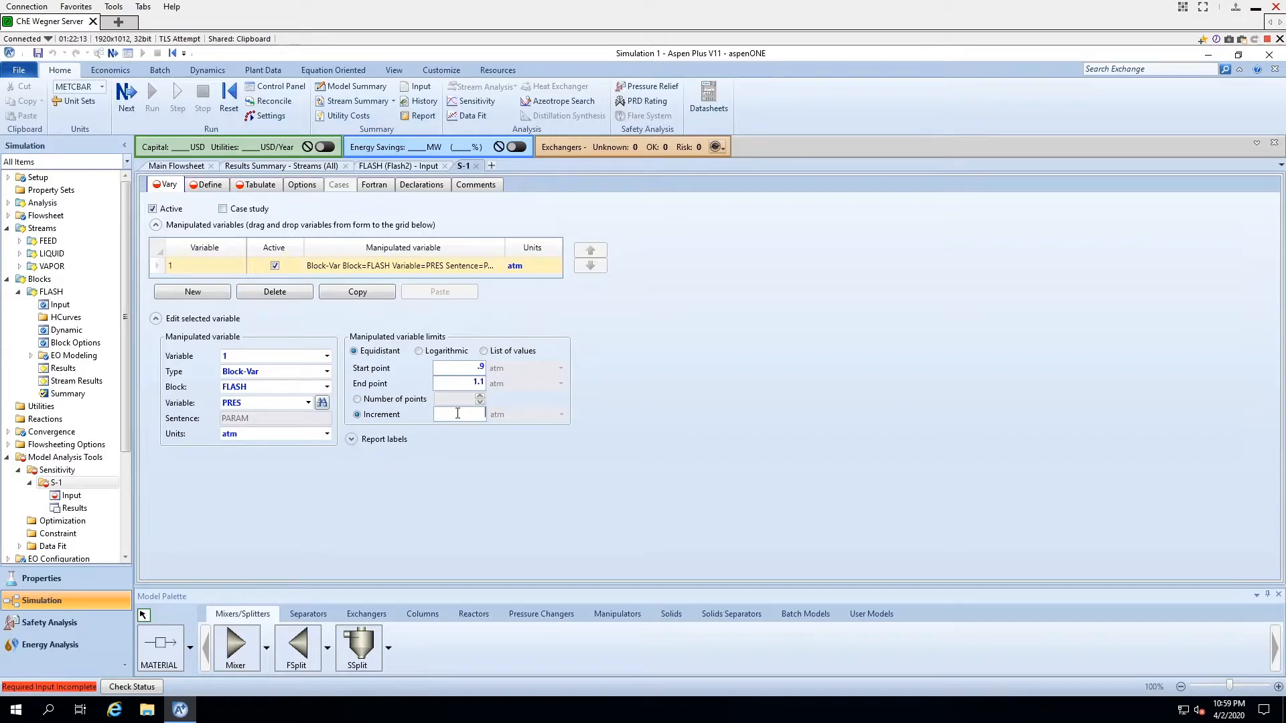
type(".05")
Create a sampled variable named BENZOUT in the definitions of sensitivity analysis S-1
left_click(207, 186)
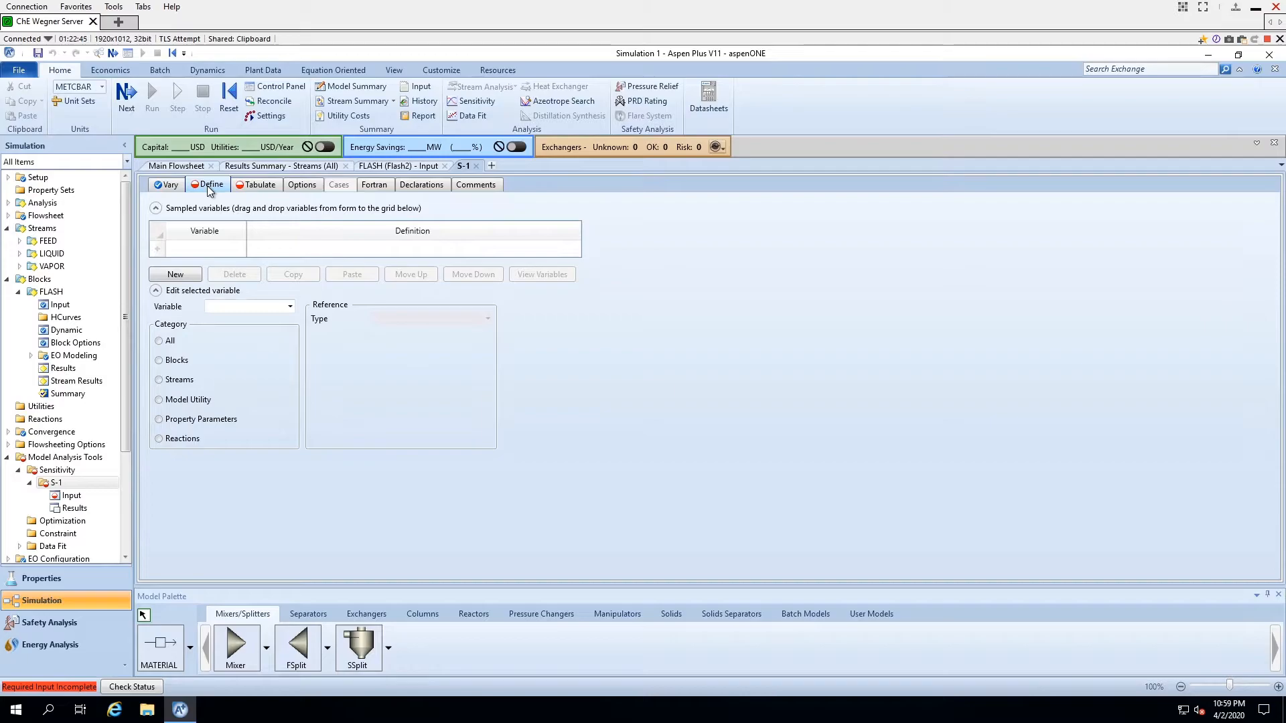
left_click(193, 275)
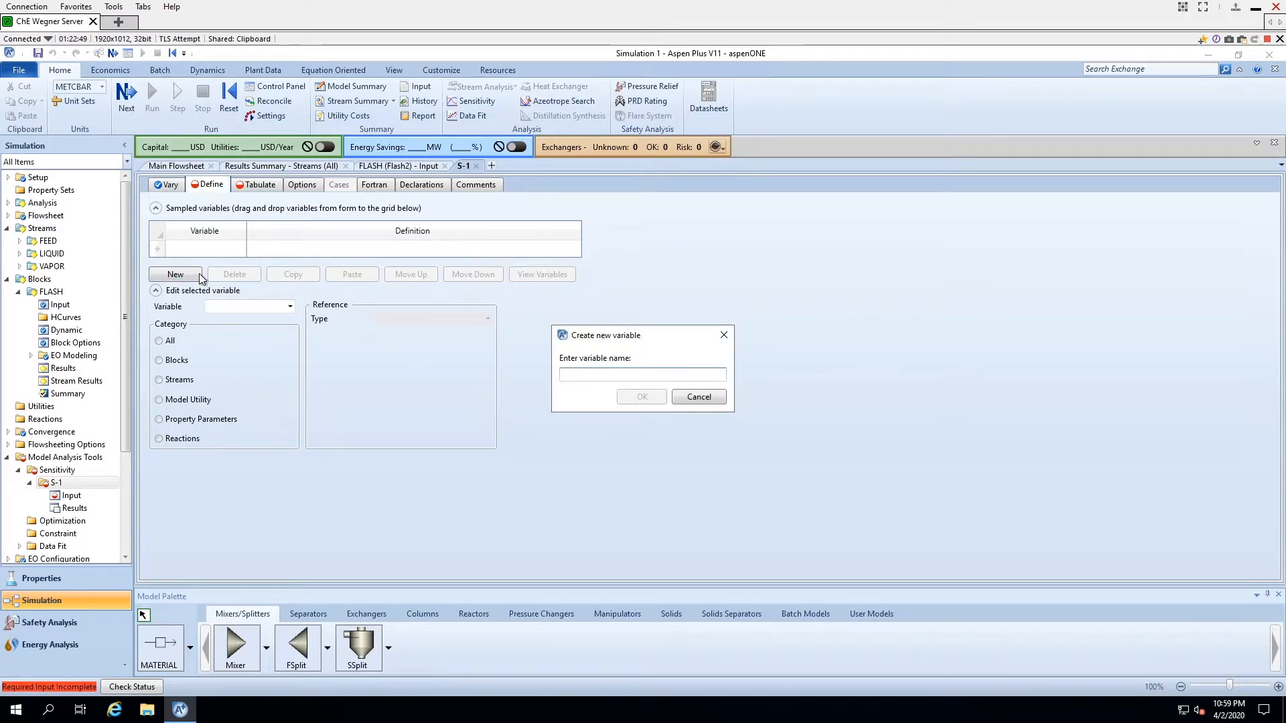
type("BENZOUT")
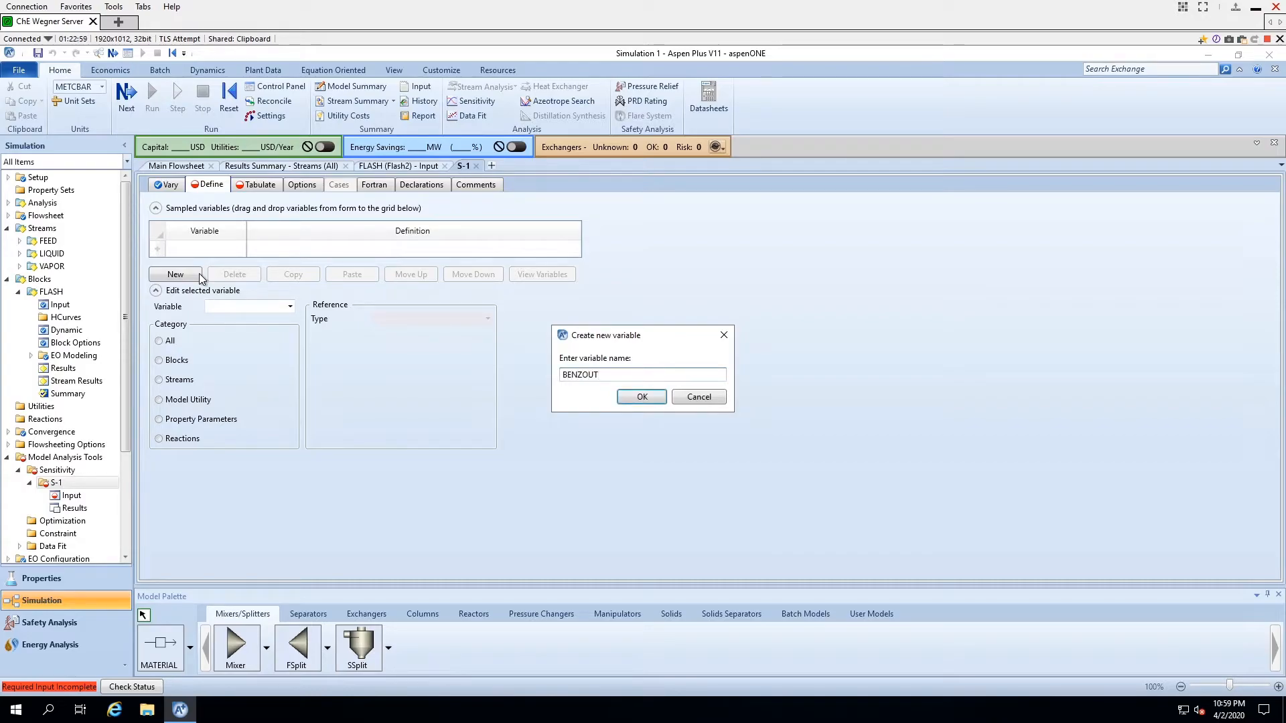
left_click(653, 398)
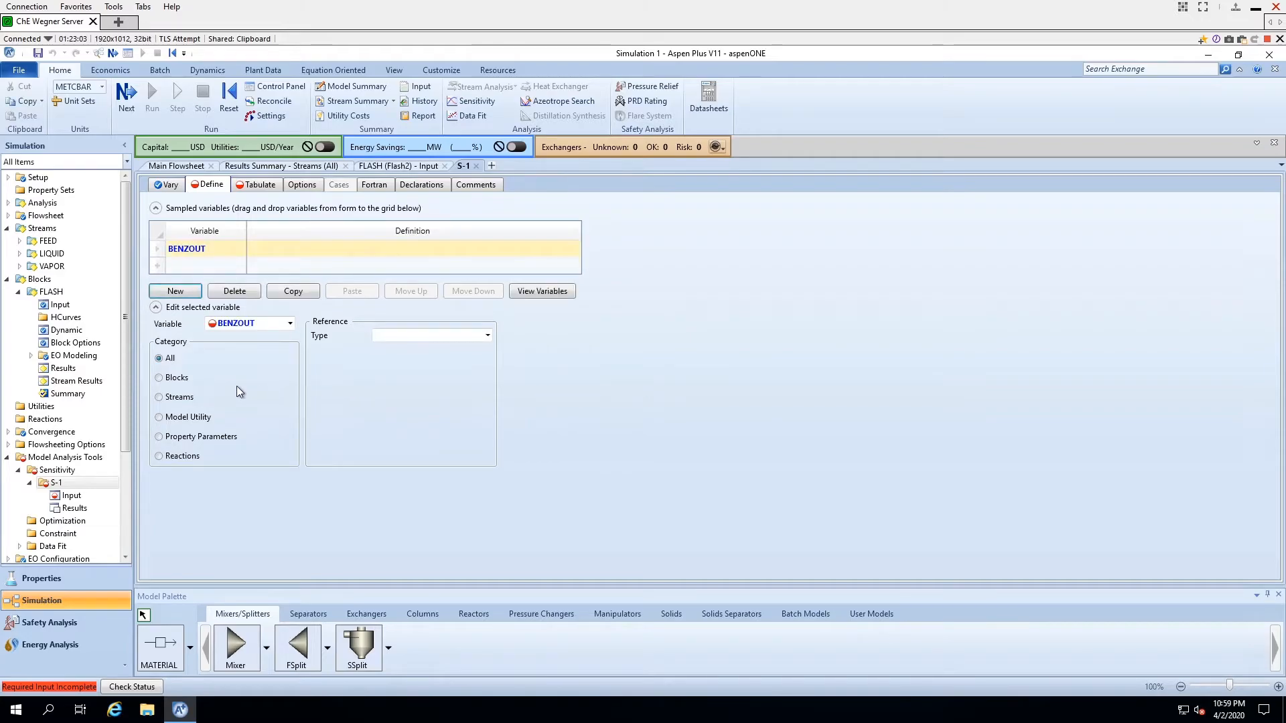
Define BENZOUT as a Mass-Flow variable that references the VAPOR stream
left_click(487, 335)
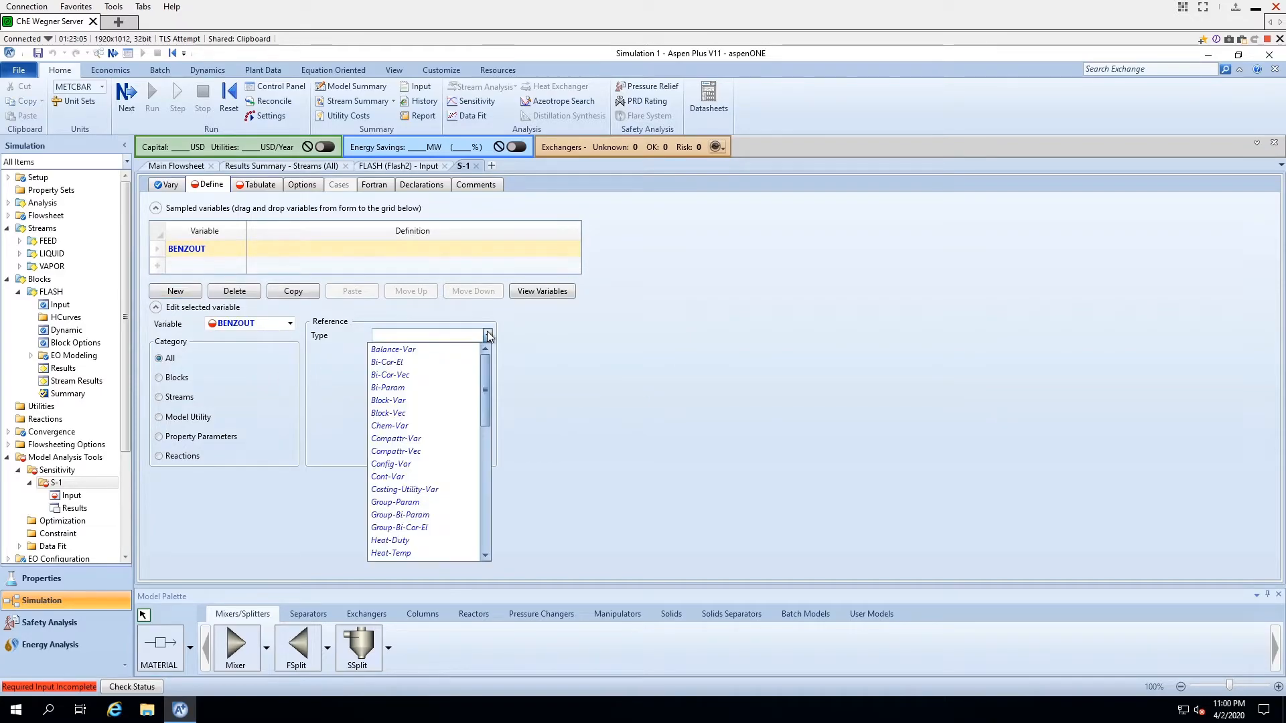
left_click_drag(484, 347, 491, 410)
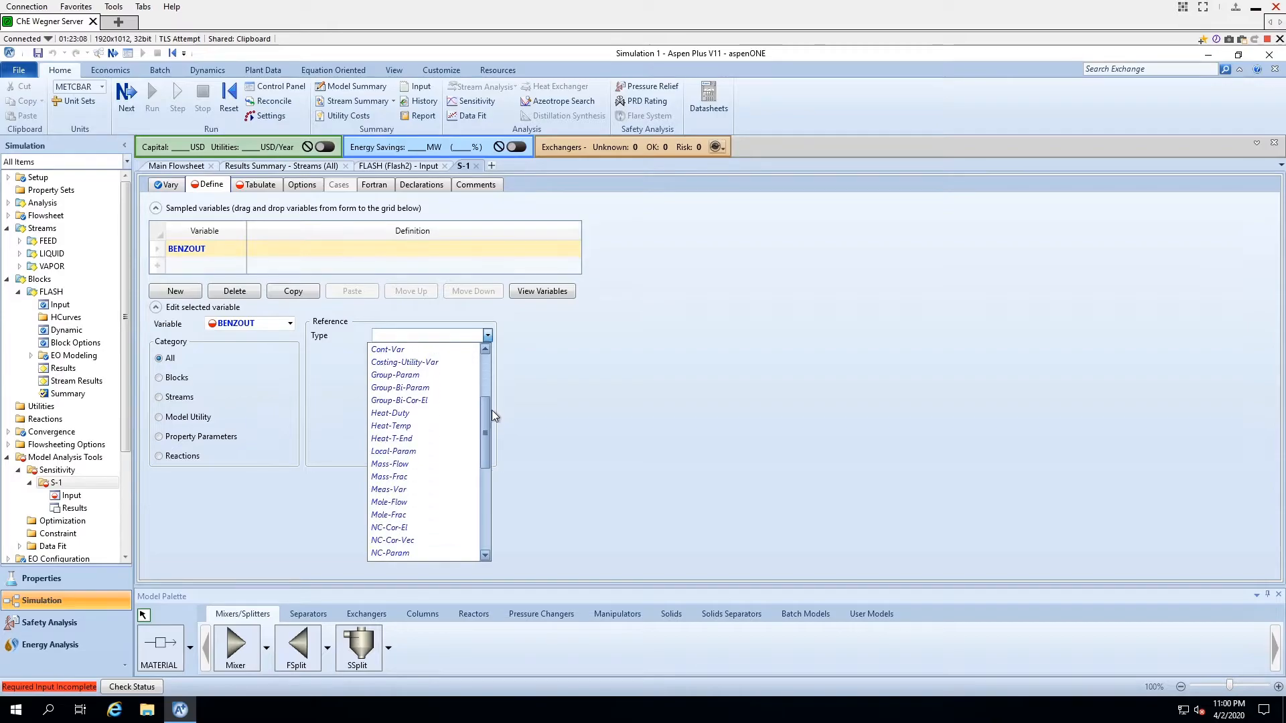
left_click(411, 464)
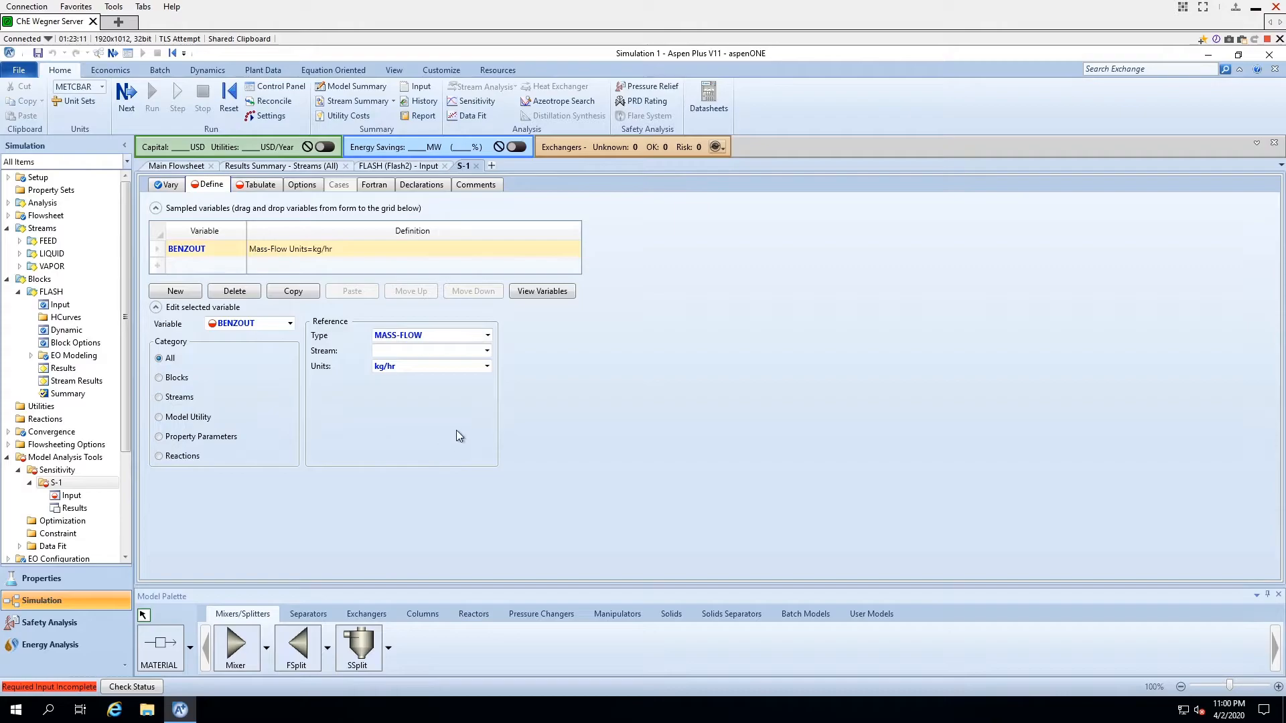
left_click(489, 351)
left_click(441, 384)
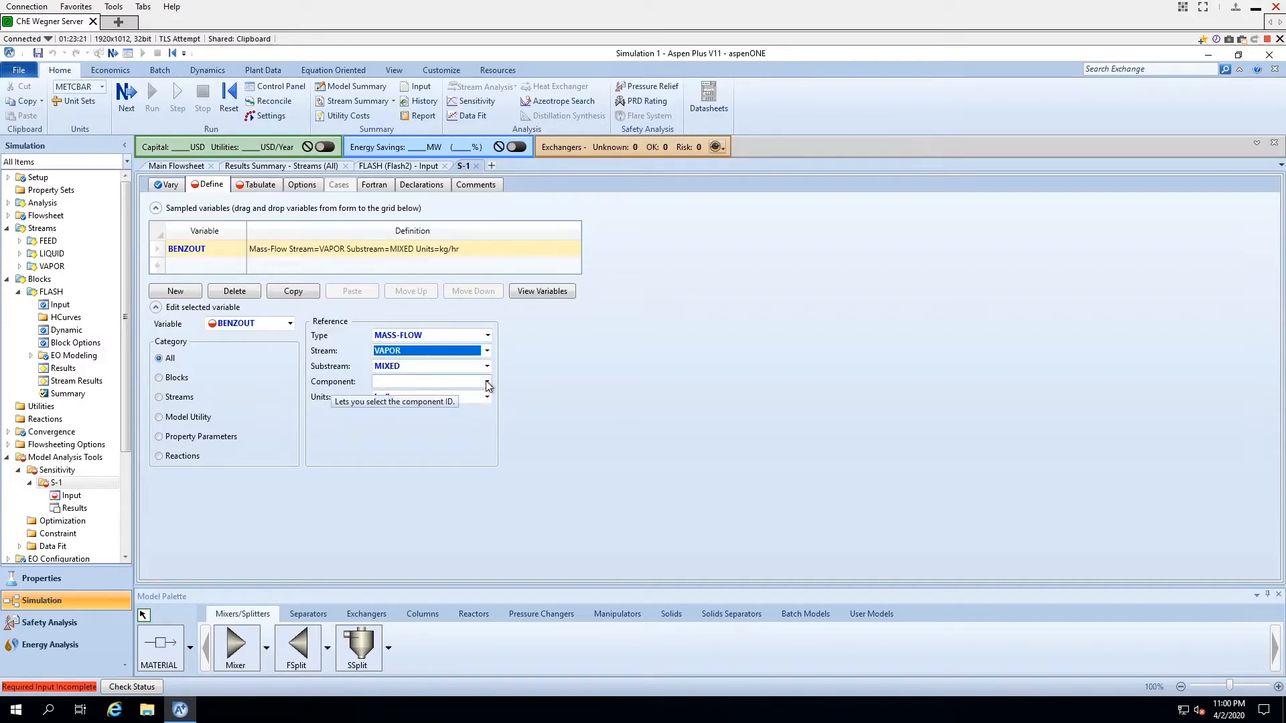
Set BENZOUT's component to BENZENE and its units to gm/sec
left_click(488, 382)
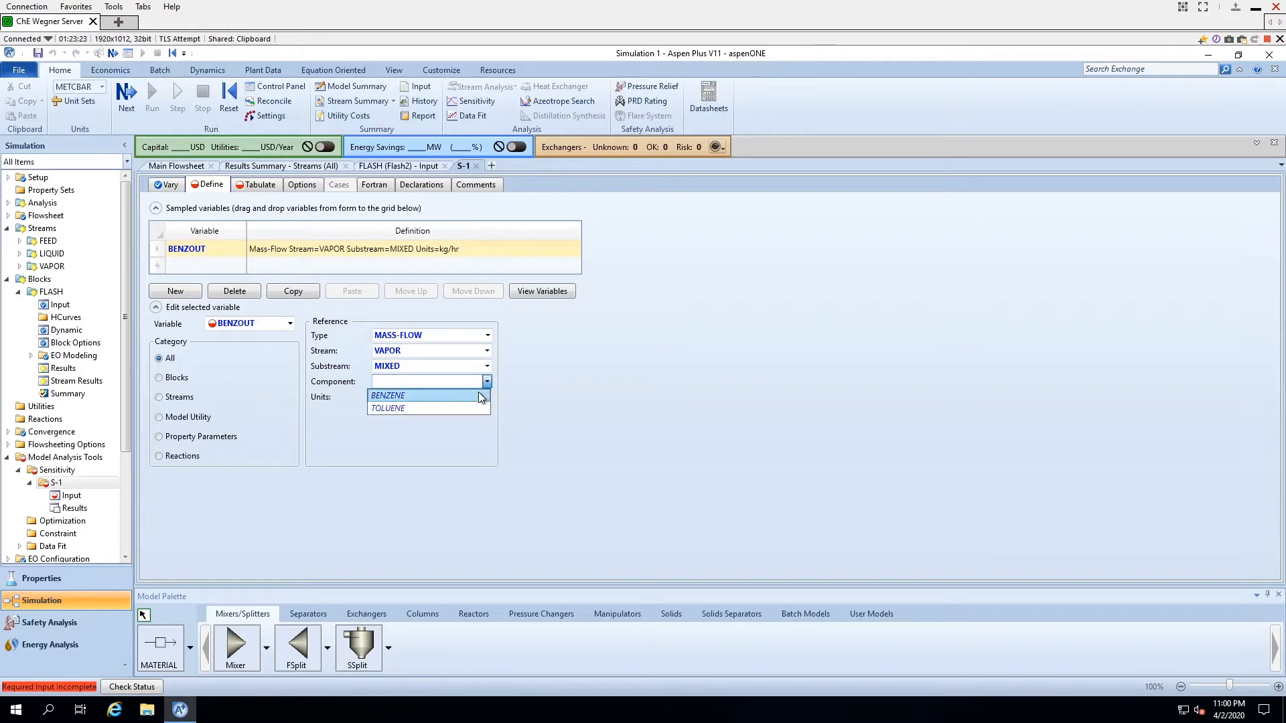
left_click(480, 396)
left_click(487, 397)
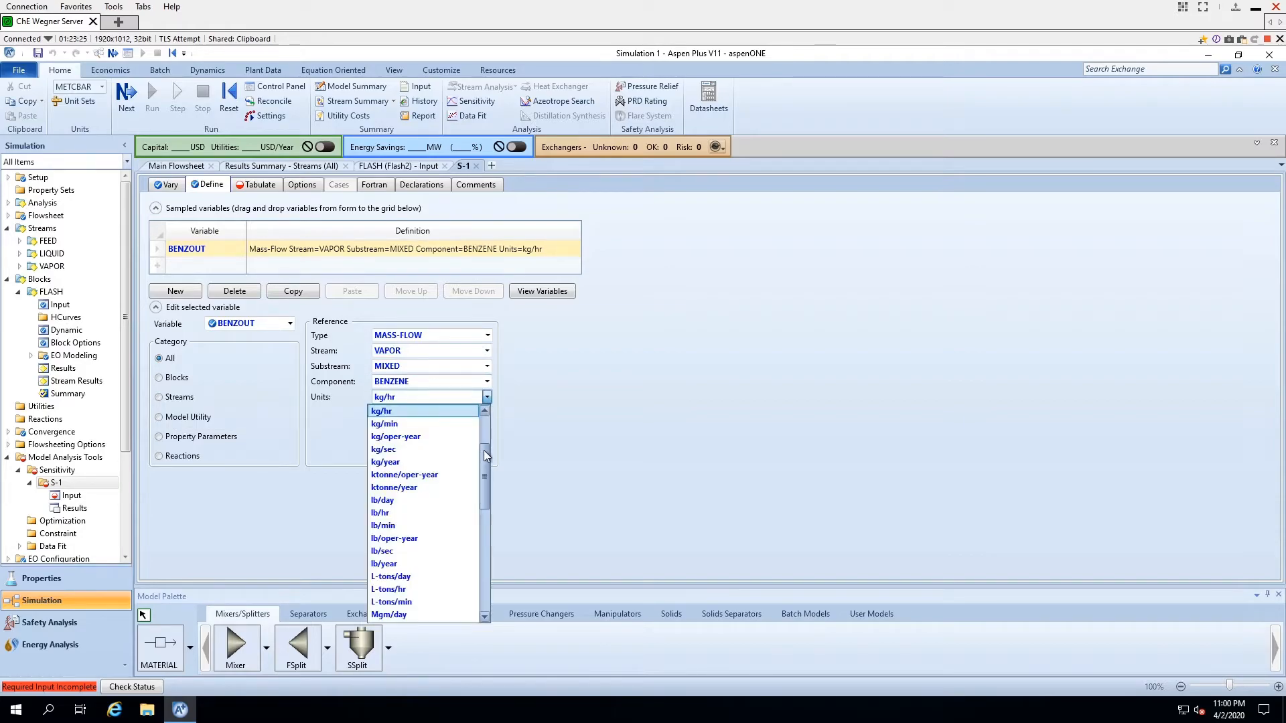
left_click_drag(485, 456, 488, 437)
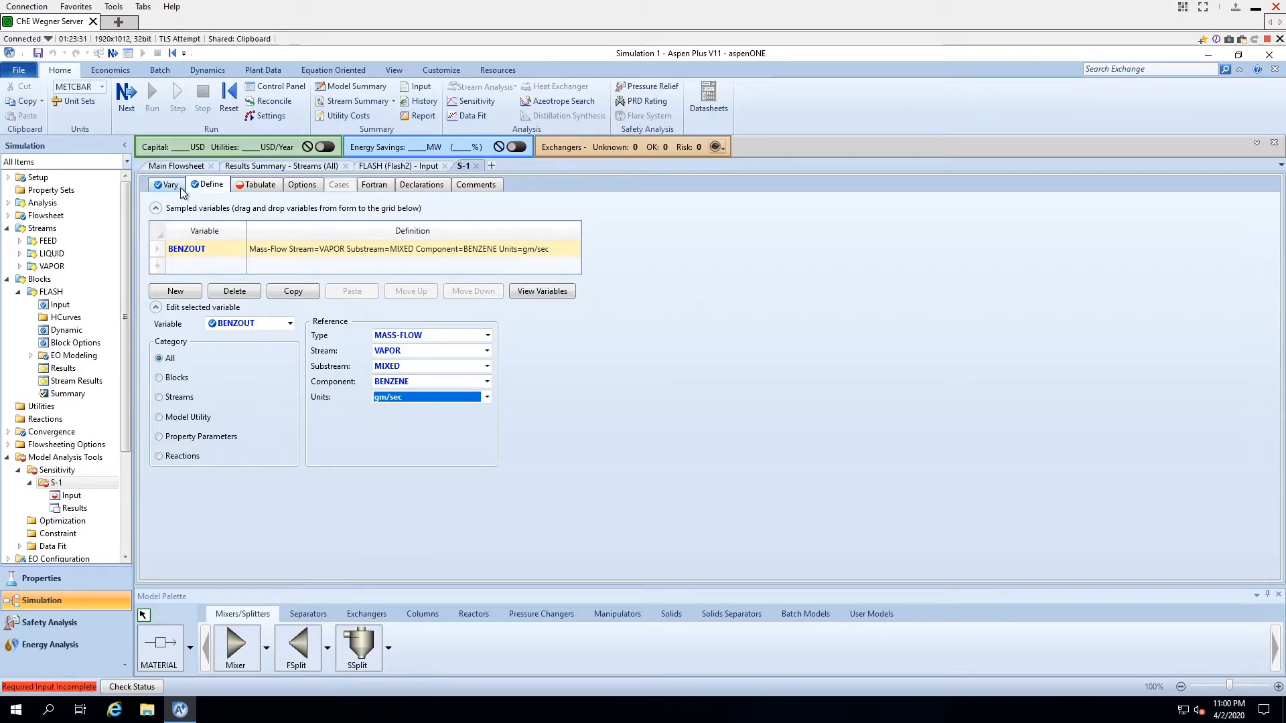
Fill the S-1 tabulation with the defined variables and run the simulation
left_click(253, 187)
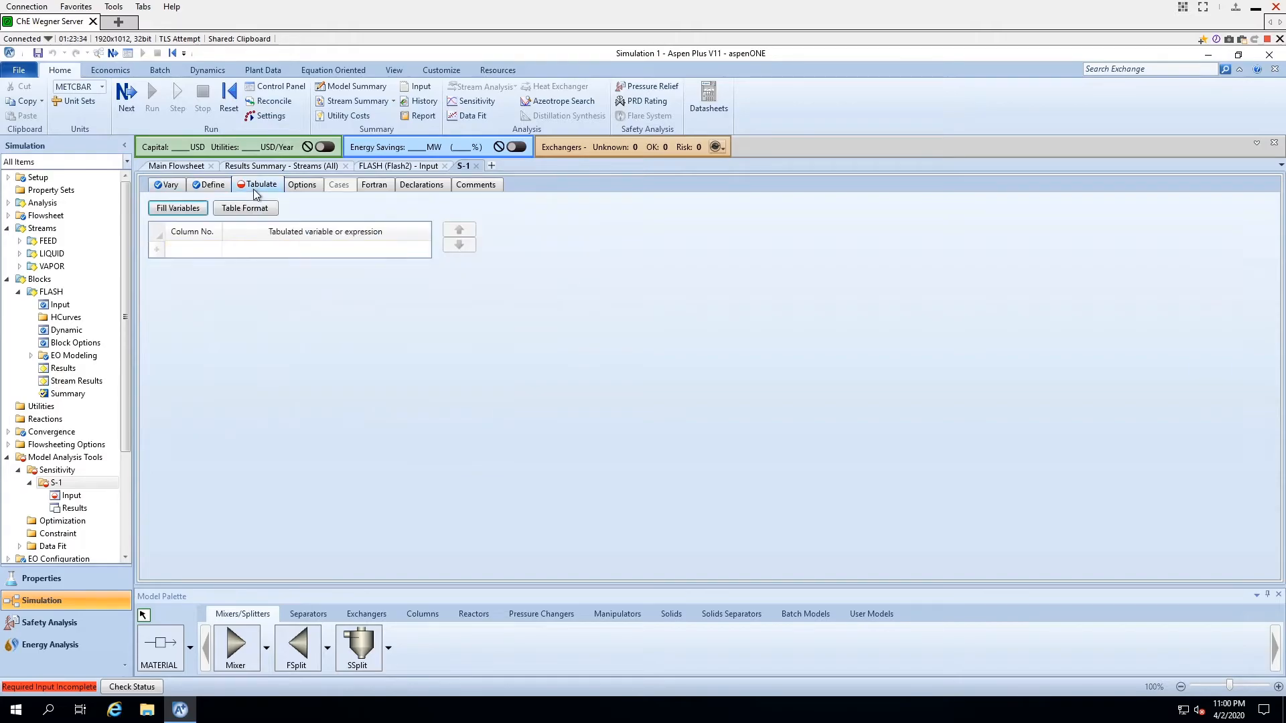
left_click(186, 212)
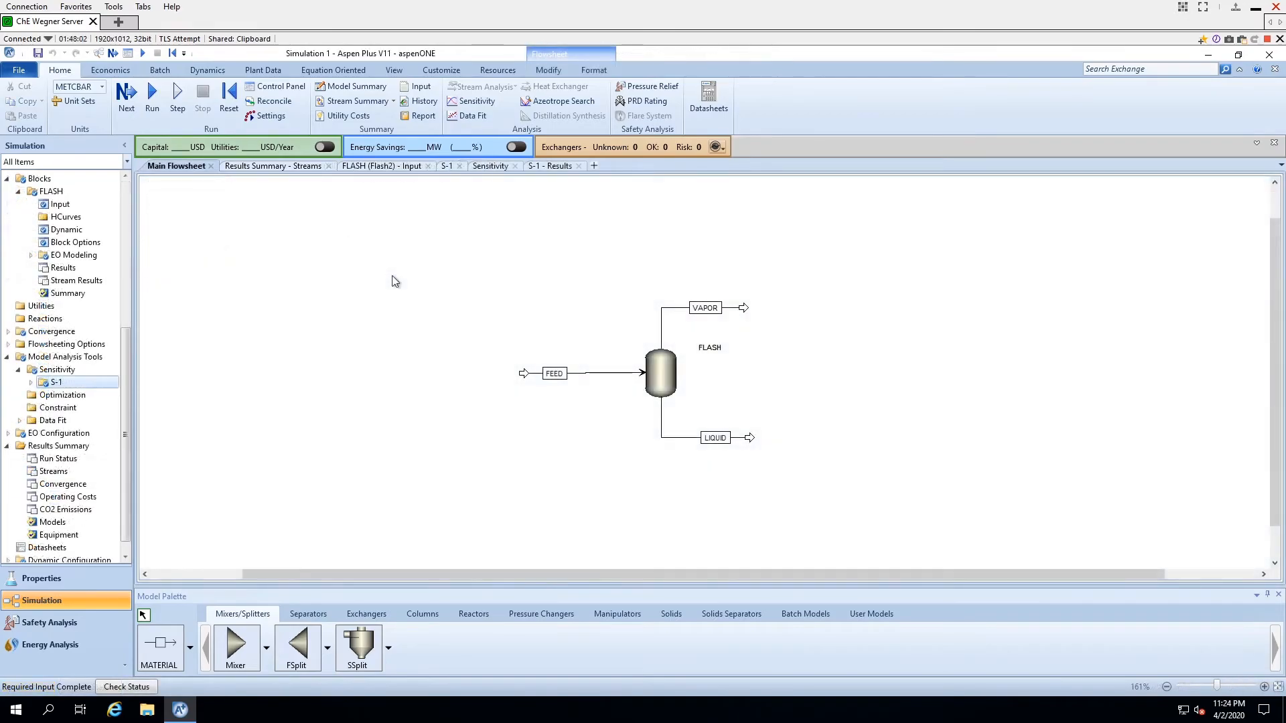
left_click(158, 112)
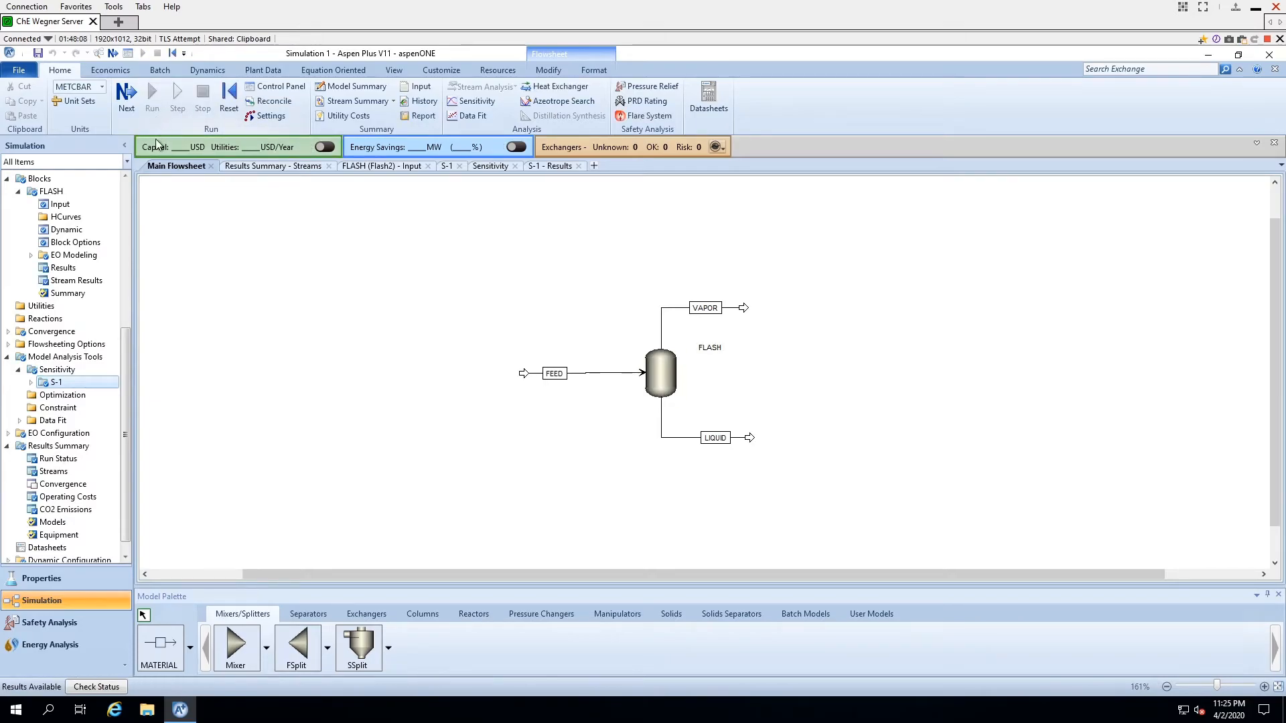
Examine the S-1 sensitivity results, check the global unit set in the Setup specifications, and return to the results table
left_click(30, 381)
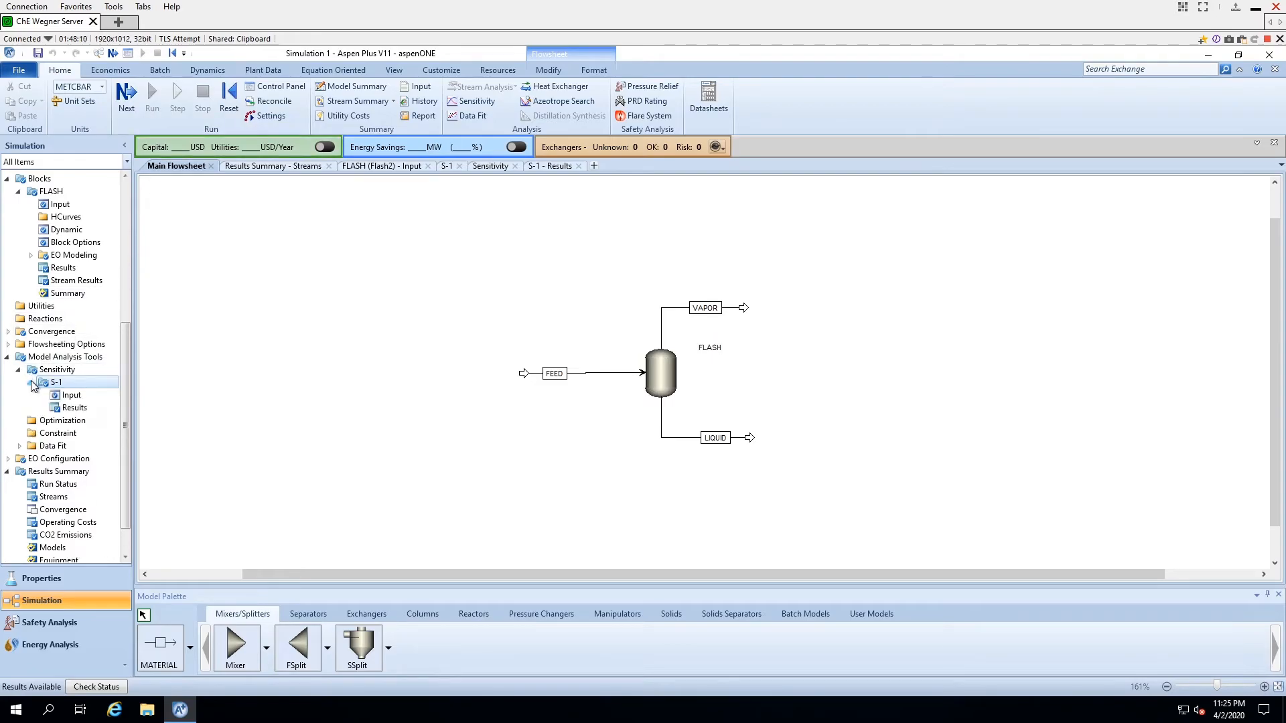
left_click(75, 409)
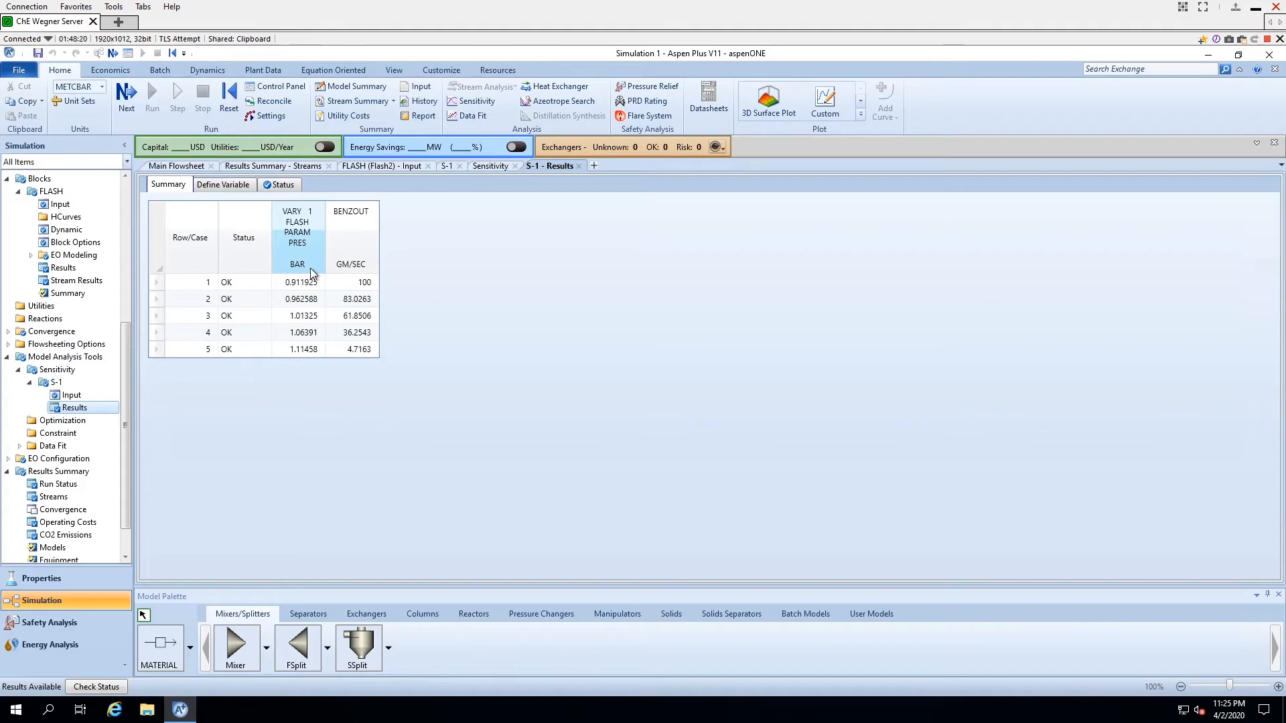
left_click_drag(126, 327, 125, 182)
left_click(91, 188)
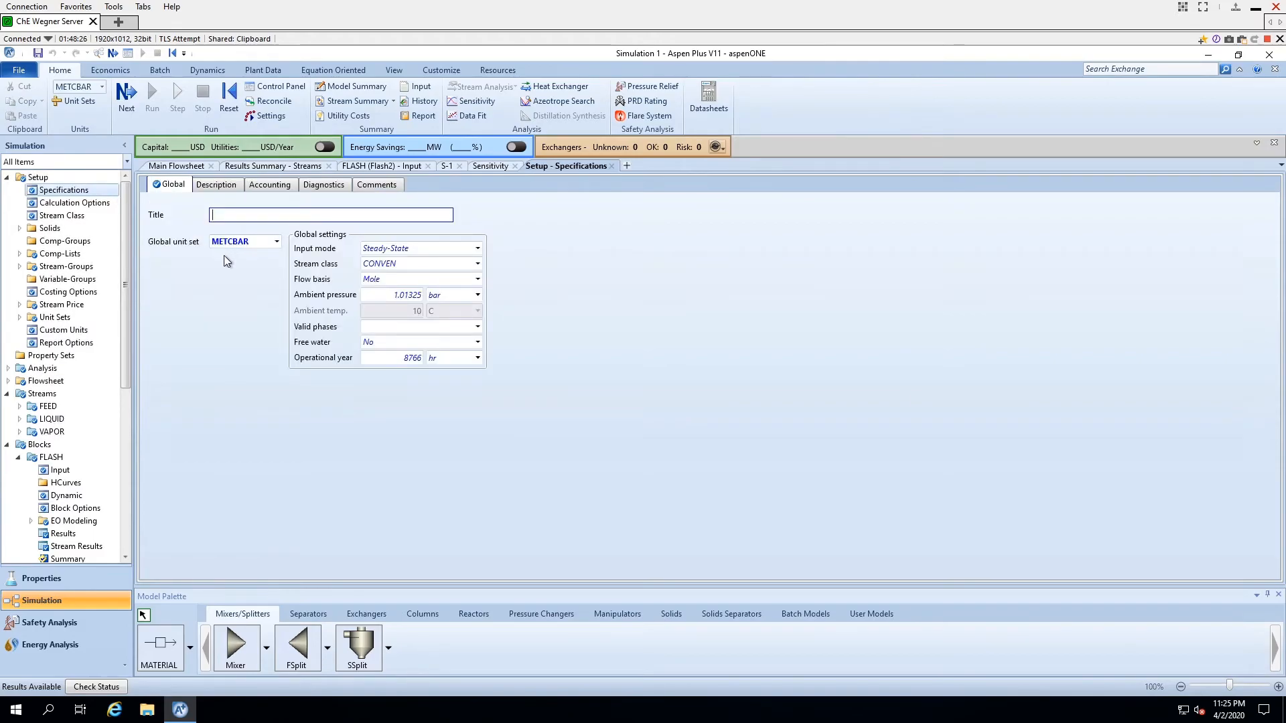
left_click_drag(129, 238, 90, 376)
left_click(91, 386)
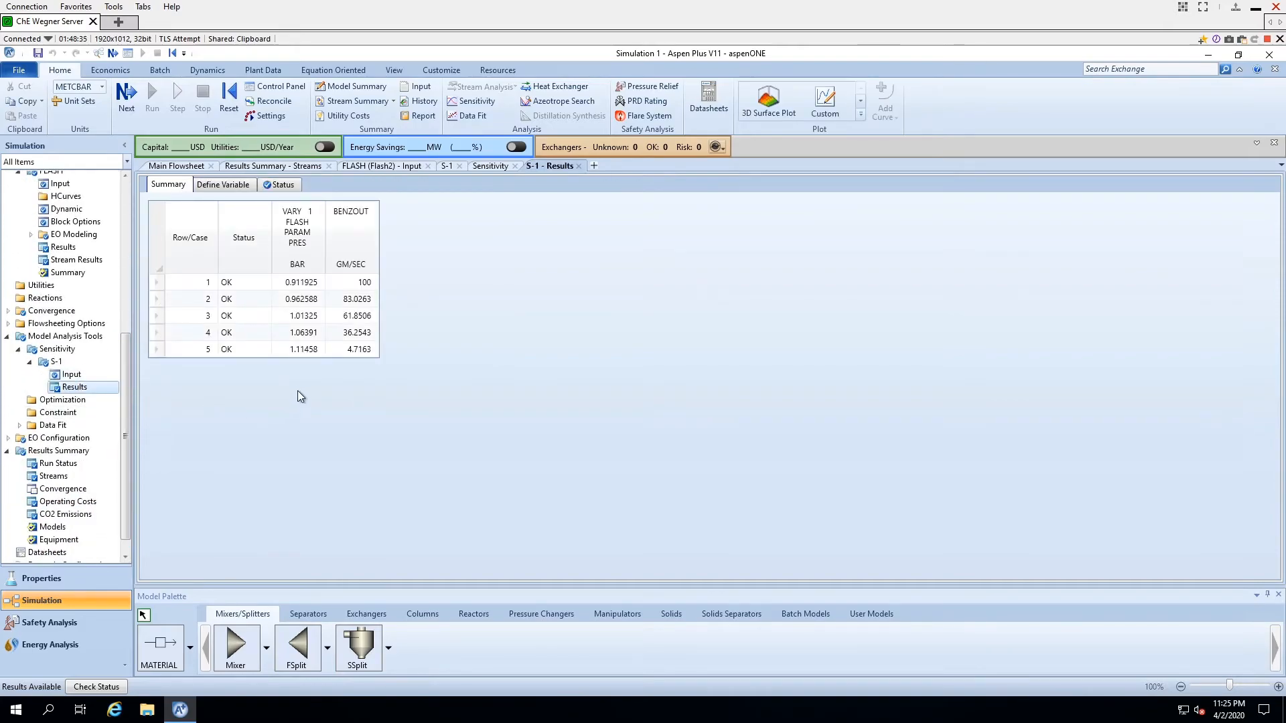